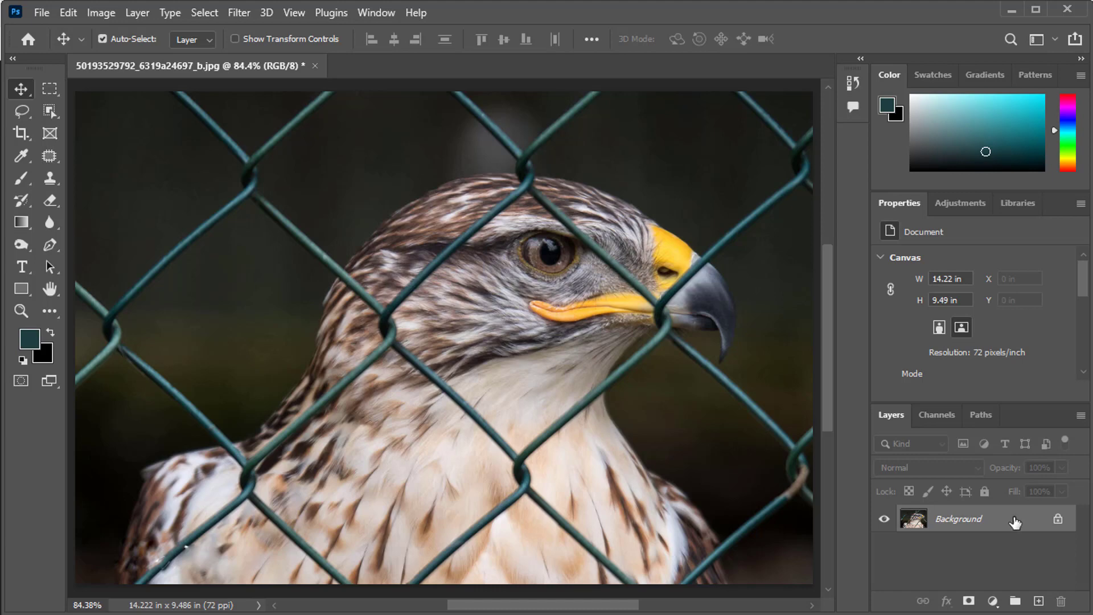
# Step: Duplicate the Background layer and rename the copy "Remove Fence"
pyautogui.moveTo(1016, 522); pyautogui.dragTo(1040, 600)
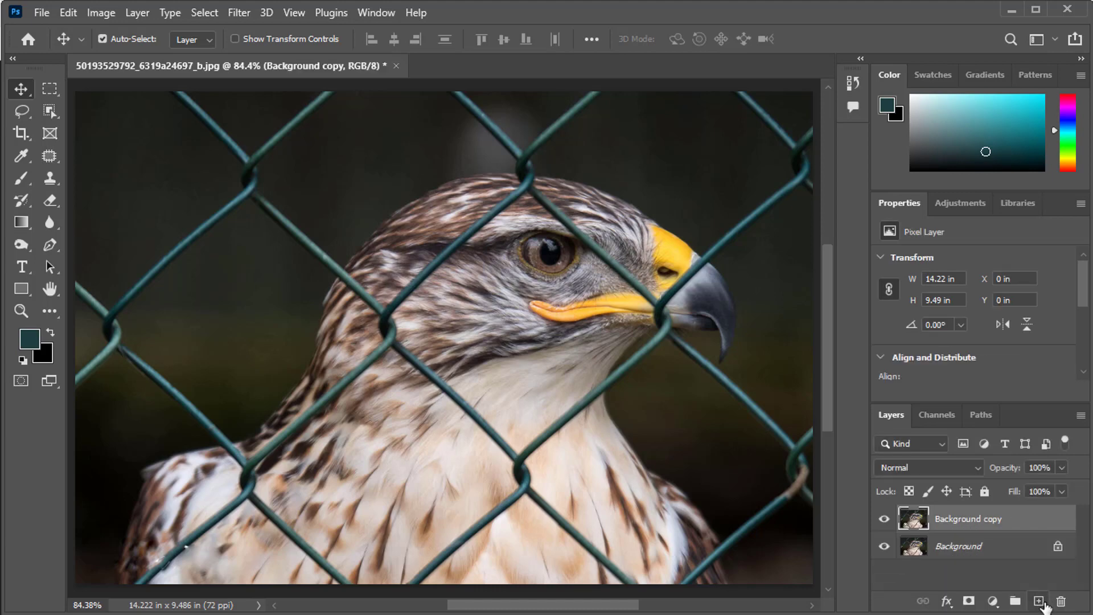
pyautogui.doubleClick(968, 521)
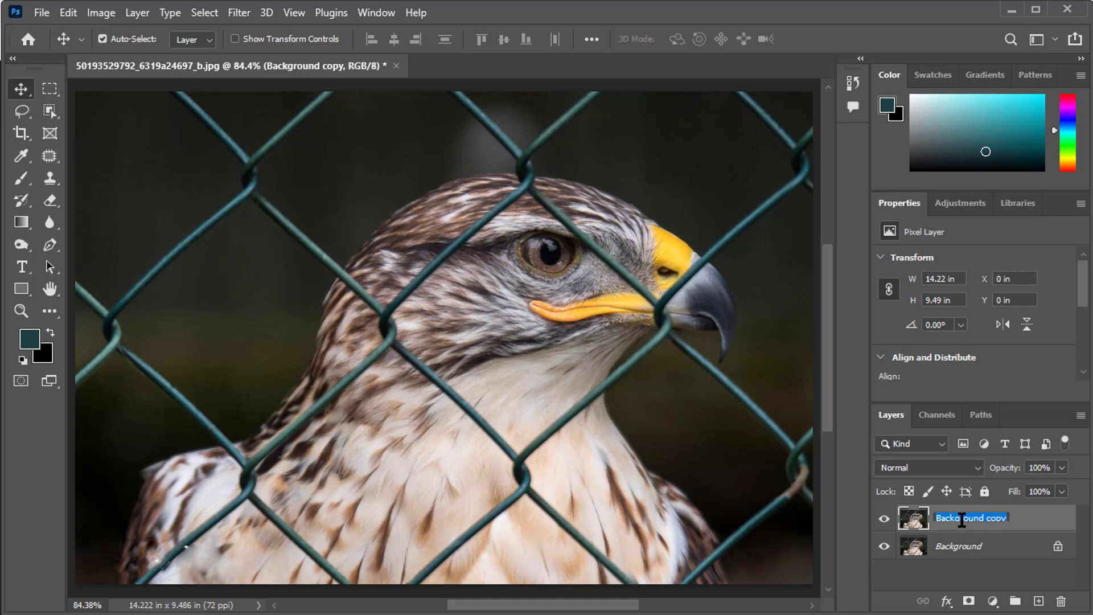
pyautogui.write('Remove Fence')
pyautogui.press('Return')
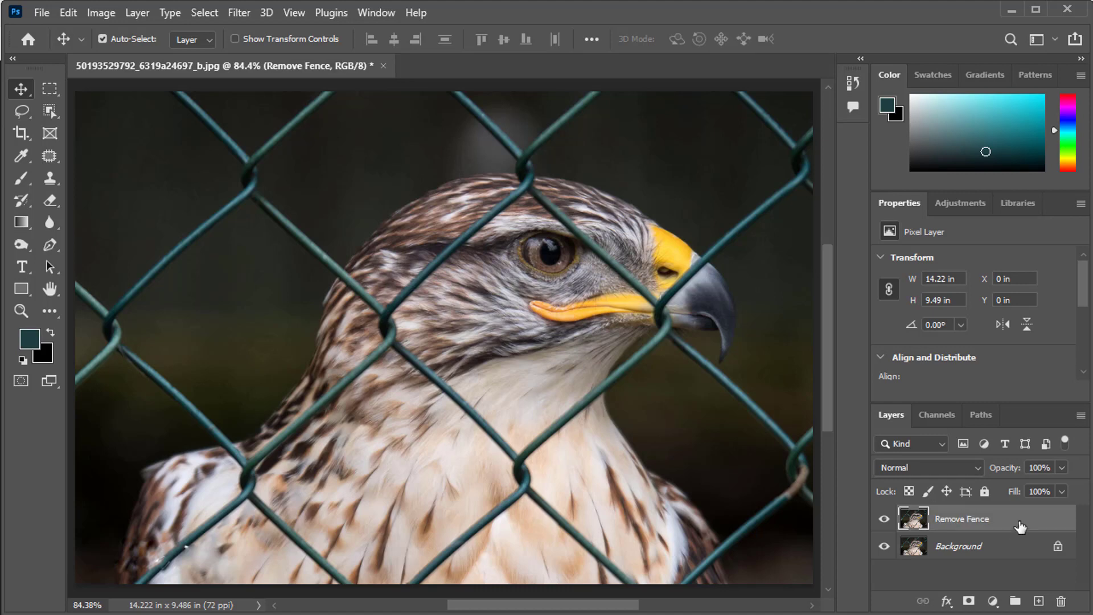
# Step: Enter Quick Mask mode with the Brush tool set to Normal mode, 100% opacity and 100% flow
pyautogui.click(21, 178)
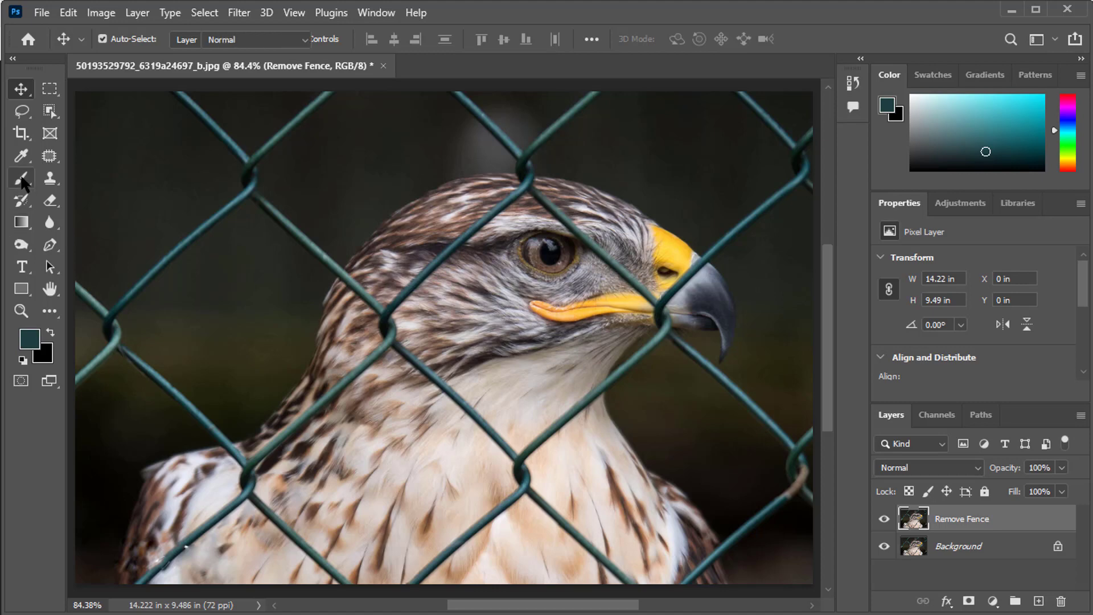
pyautogui.click(21, 381)
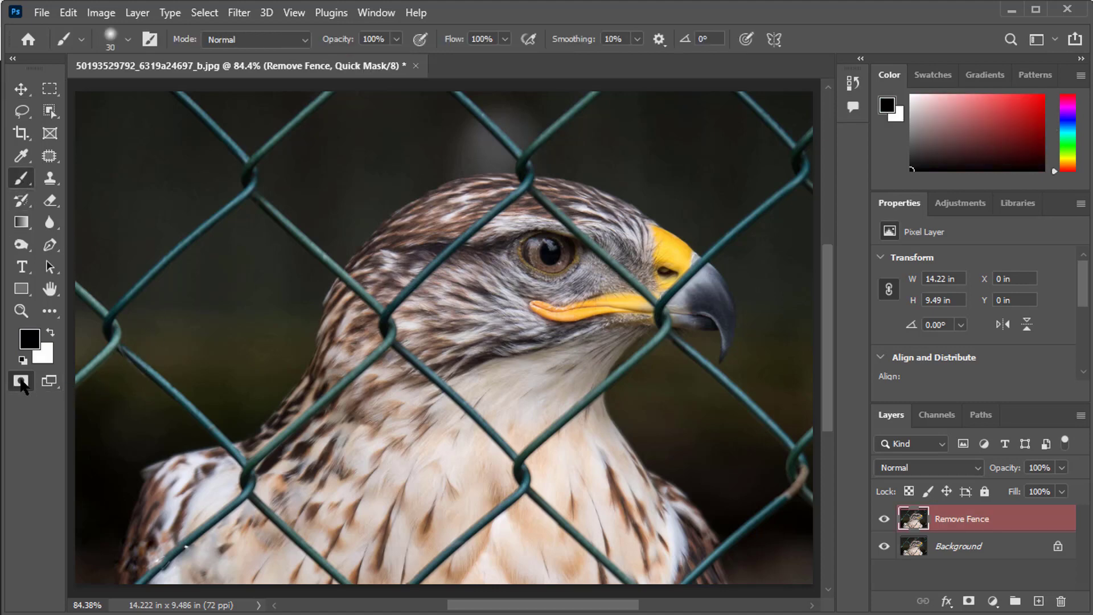
pyautogui.click(395, 38)
pyautogui.moveTo(397, 67); pyautogui.dragTo(371, 68)
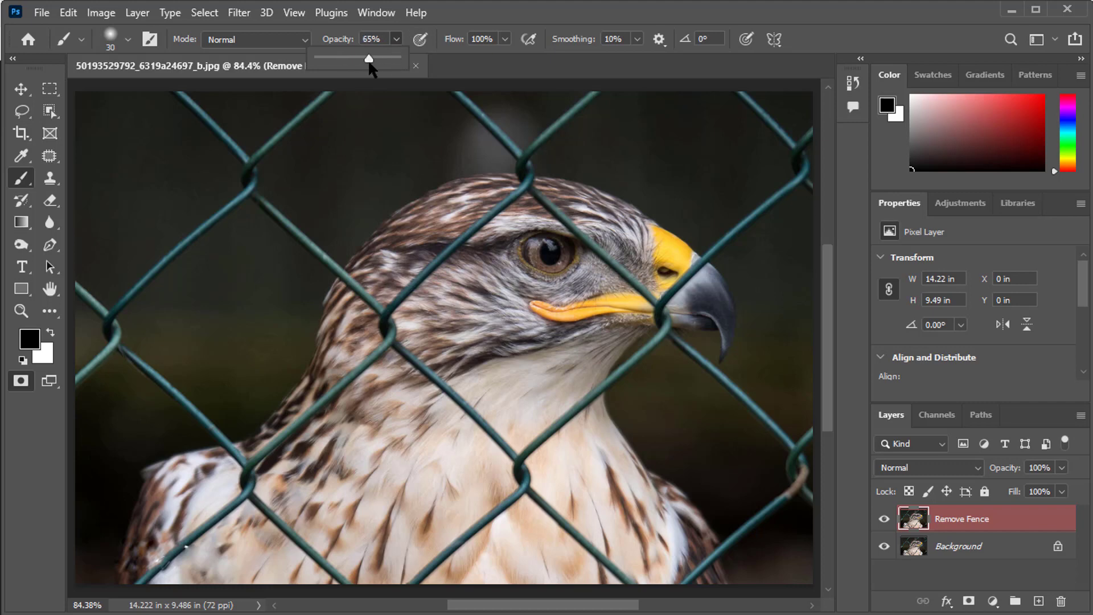
pyautogui.click(505, 38)
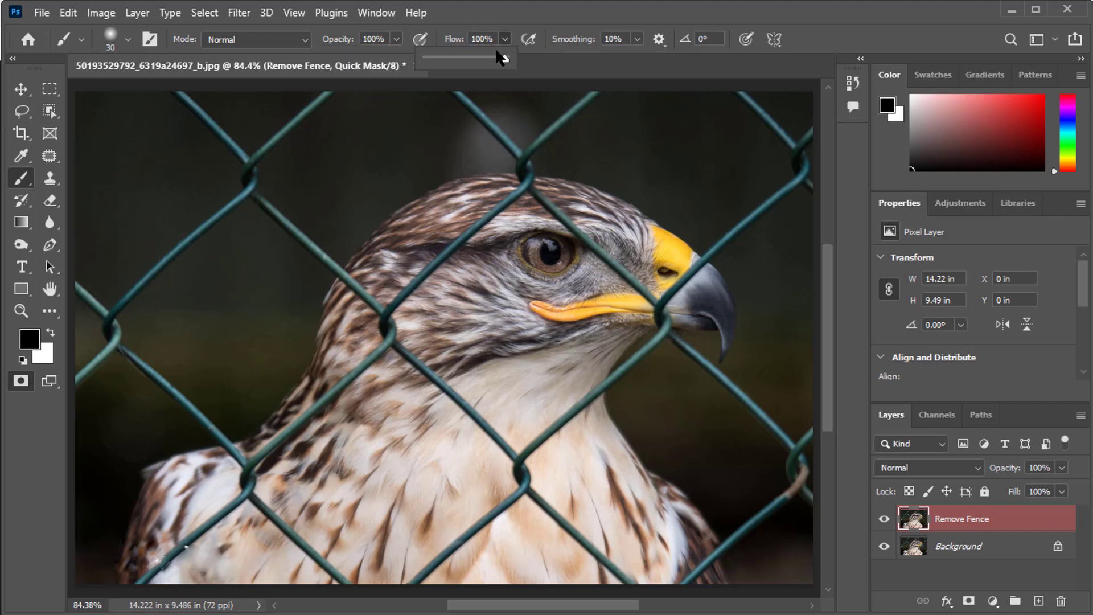
pyautogui.moveTo(502, 58); pyautogui.dragTo(497, 57)
pyautogui.click(275, 40)
pyautogui.click(253, 56)
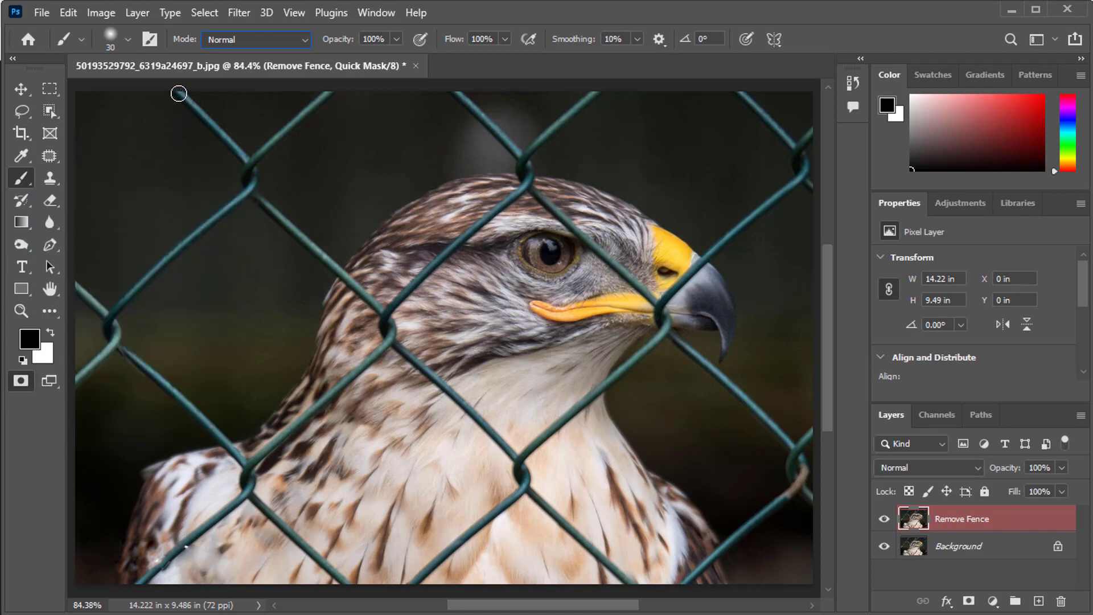
# Step: Paint the quick mask over all the fence wires and knots across the whole photo
pyautogui.moveTo(179, 94)
pyautogui.mouseDown()
pyautogui.moveTo(247, 165)
pyautogui.moveTo(328, 95)
pyautogui.mouseUp()
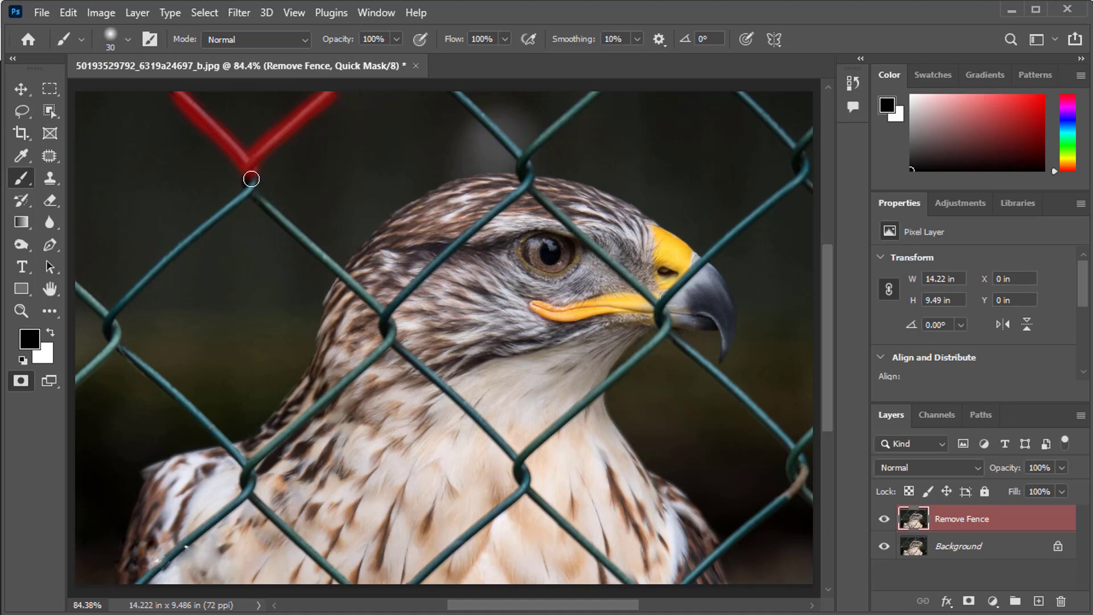
pyautogui.moveTo(250, 190)
pyautogui.mouseDown()
pyautogui.moveTo(109, 316)
pyautogui.moveTo(75, 288)
pyautogui.mouseUp()
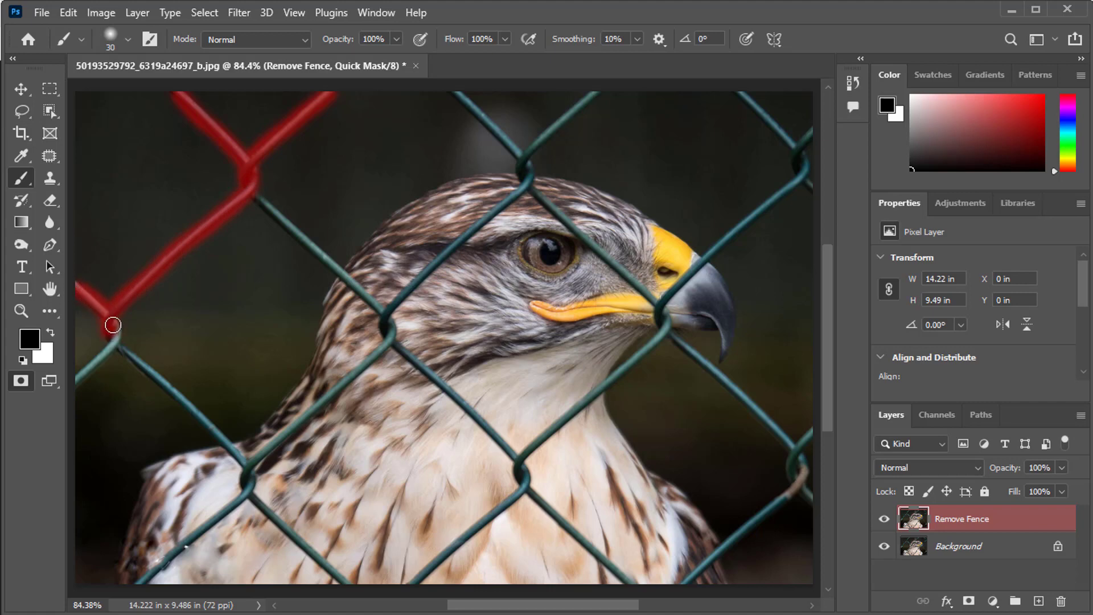
pyautogui.moveTo(113, 345)
pyautogui.mouseDown()
pyautogui.moveTo(91, 368)
pyautogui.moveTo(150, 373)
pyautogui.moveTo(242, 463)
pyautogui.moveTo(205, 423)
pyautogui.mouseUp()
pyautogui.moveTo(244, 474)
pyautogui.mouseDown()
pyautogui.moveTo(214, 522)
pyautogui.moveTo(140, 581)
pyautogui.moveTo(239, 497)
pyautogui.moveTo(347, 582)
pyautogui.moveTo(283, 523)
pyautogui.mouseUp()
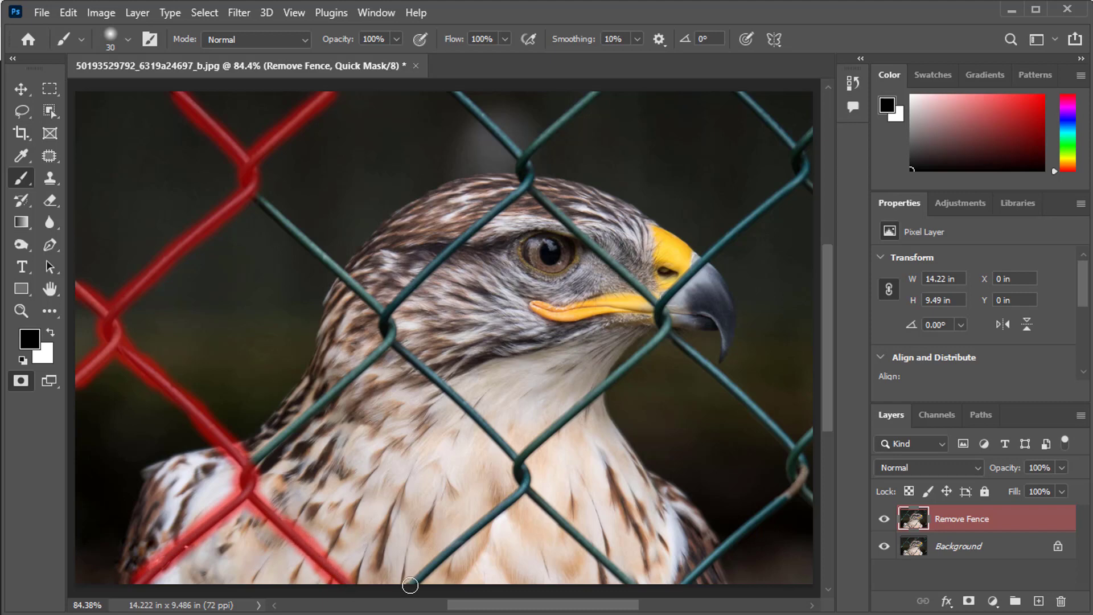
pyautogui.moveTo(410, 585)
pyautogui.mouseDown()
pyautogui.moveTo(525, 480)
pyautogui.moveTo(472, 406)
pyautogui.moveTo(488, 429)
pyautogui.moveTo(393, 342)
pyautogui.moveTo(272, 446)
pyautogui.moveTo(281, 421)
pyautogui.mouseUp()
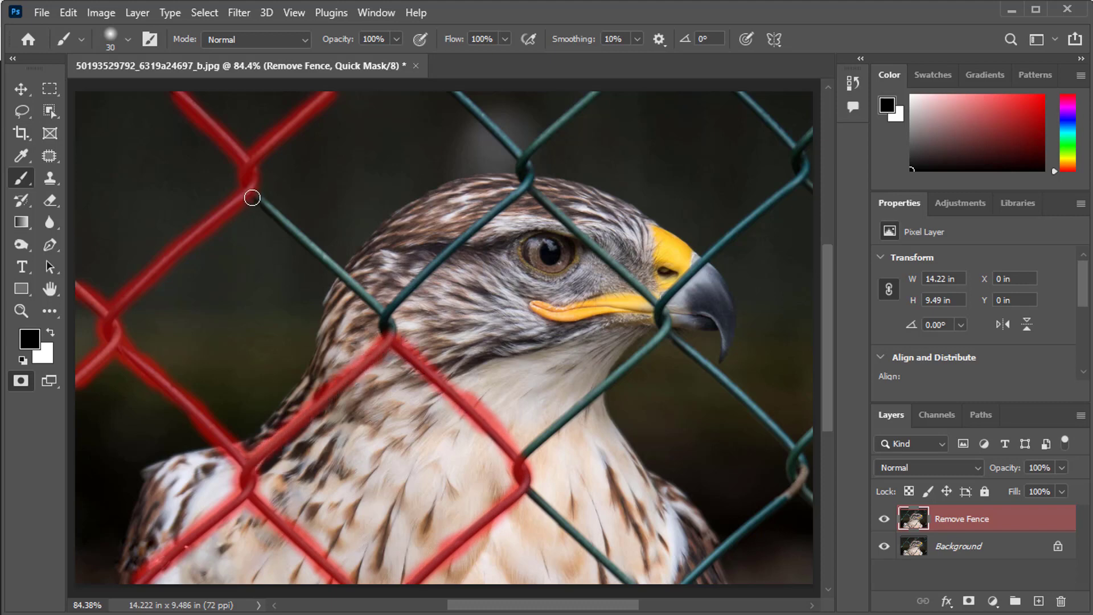
pyautogui.moveTo(268, 205)
pyautogui.mouseDown()
pyautogui.moveTo(371, 302)
pyautogui.moveTo(386, 332)
pyautogui.moveTo(383, 316)
pyautogui.moveTo(390, 331)
pyautogui.moveTo(389, 306)
pyautogui.moveTo(410, 283)
pyautogui.moveTo(427, 269)
pyautogui.moveTo(404, 294)
pyautogui.moveTo(527, 187)
pyautogui.moveTo(657, 306)
pyautogui.moveTo(775, 201)
pyautogui.mouseUp()
pyautogui.moveTo(659, 314); pyautogui.dragTo(673, 315)
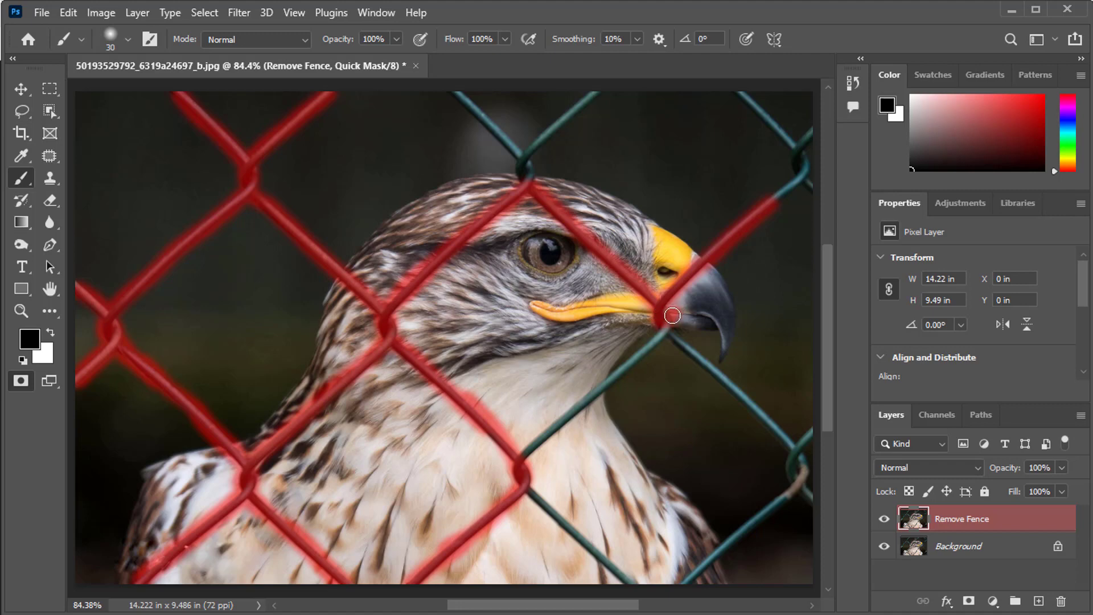
pyautogui.hotkey('ctrl', 'z')
pyautogui.moveTo(645, 350); pyautogui.dragTo(519, 460)
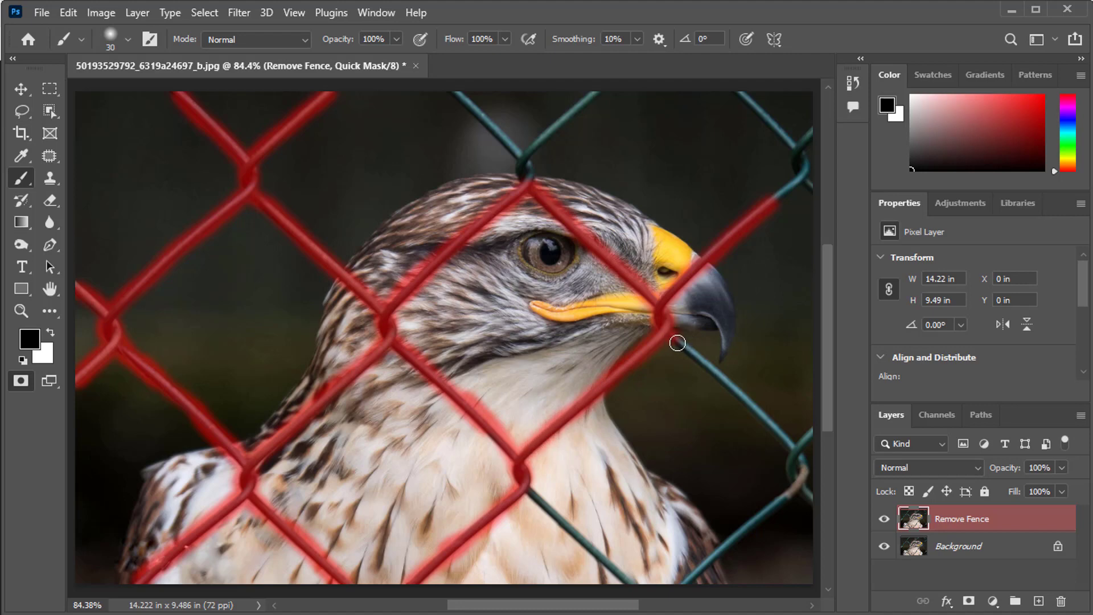
pyautogui.moveTo(677, 343)
pyautogui.mouseDown()
pyautogui.moveTo(791, 446)
pyautogui.moveTo(815, 433)
pyautogui.moveTo(792, 463)
pyautogui.moveTo(802, 458)
pyautogui.moveTo(800, 487)
pyautogui.moveTo(814, 502)
pyautogui.moveTo(794, 490)
pyautogui.moveTo(680, 587)
pyautogui.moveTo(635, 585)
pyautogui.moveTo(521, 483)
pyautogui.mouseUp()
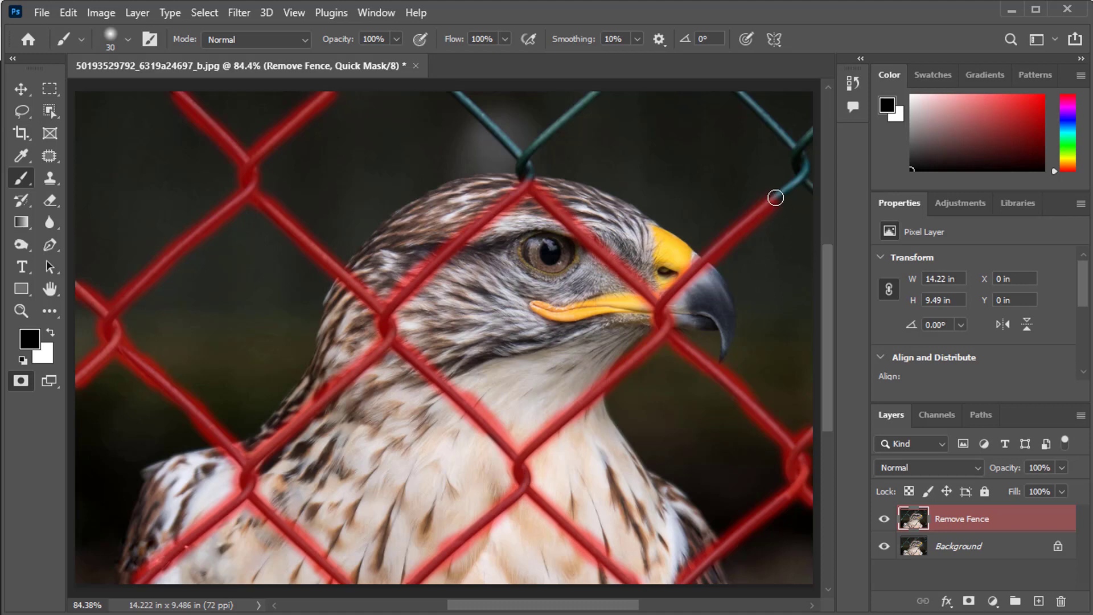
pyautogui.moveTo(776, 198)
pyautogui.mouseDown()
pyautogui.moveTo(801, 163)
pyautogui.moveTo(808, 183)
pyautogui.moveTo(797, 163)
pyautogui.moveTo(808, 137)
pyautogui.moveTo(798, 146)
pyautogui.moveTo(739, 80)
pyautogui.moveTo(795, 146)
pyautogui.mouseUp()
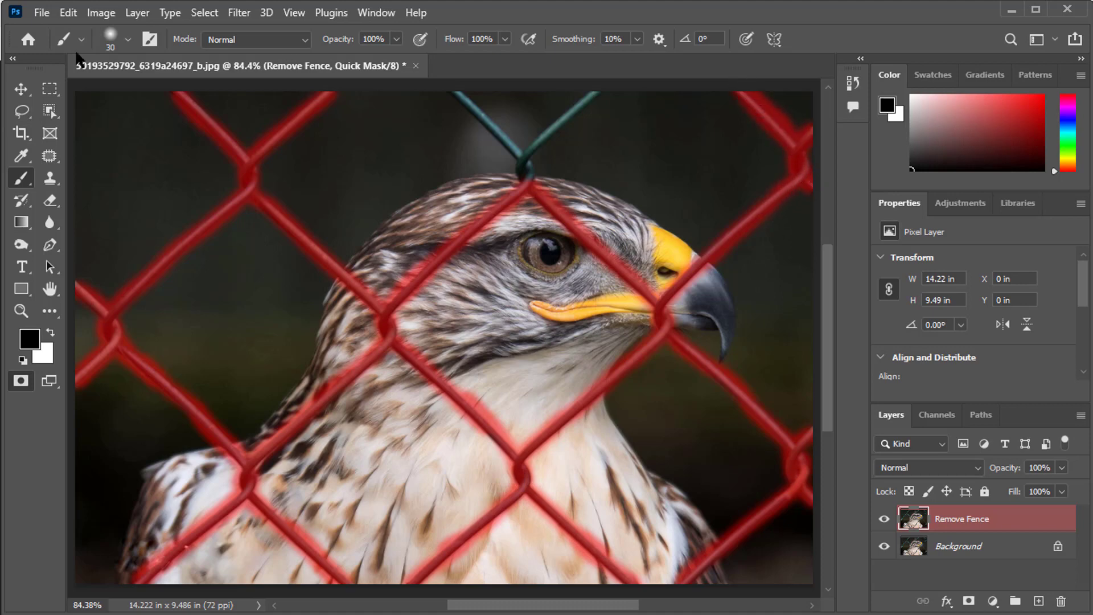
pyautogui.moveTo(463, 100)
pyautogui.mouseDown()
pyautogui.moveTo(525, 175)
pyautogui.moveTo(526, 152)
pyautogui.moveTo(596, 93)
pyautogui.mouseUp()
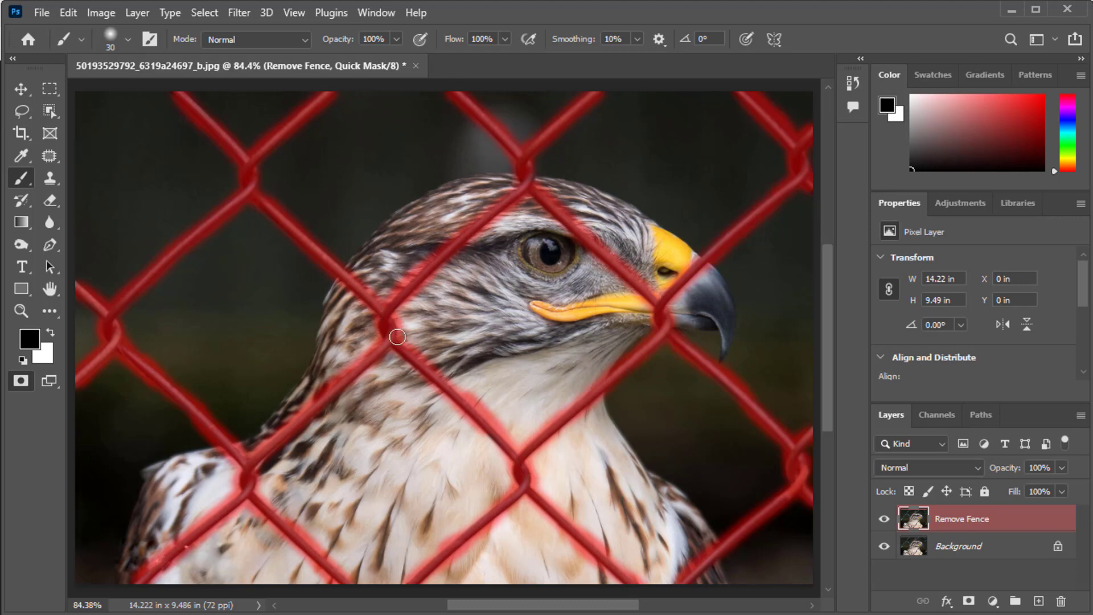
# Step: Exit Quick Mask mode and invert the selection so that it covers only the fence
pyautogui.click(20, 380)
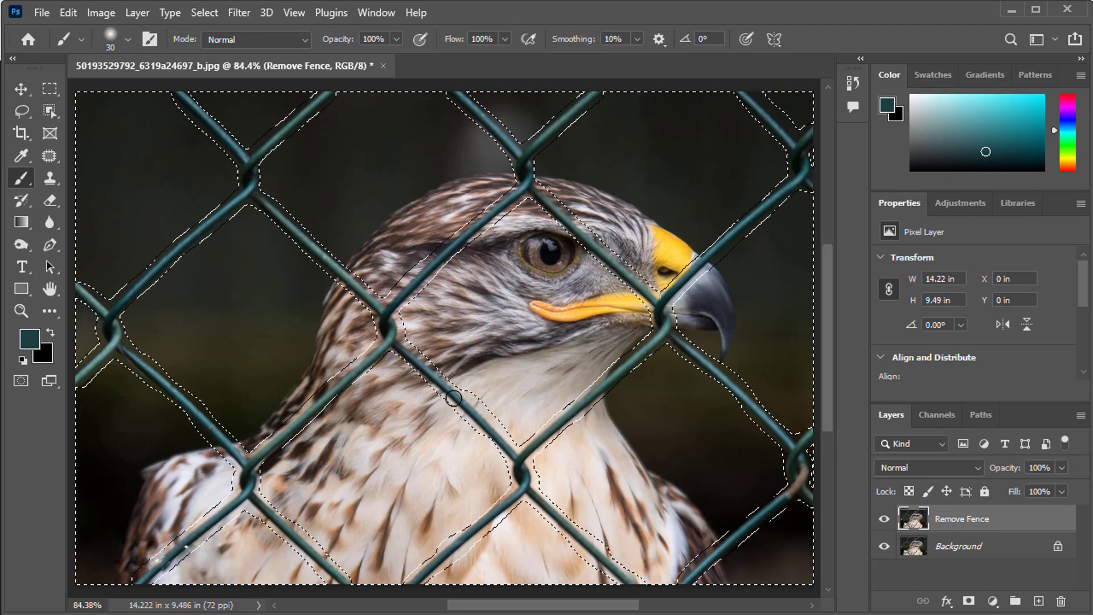
pyautogui.click(205, 12)
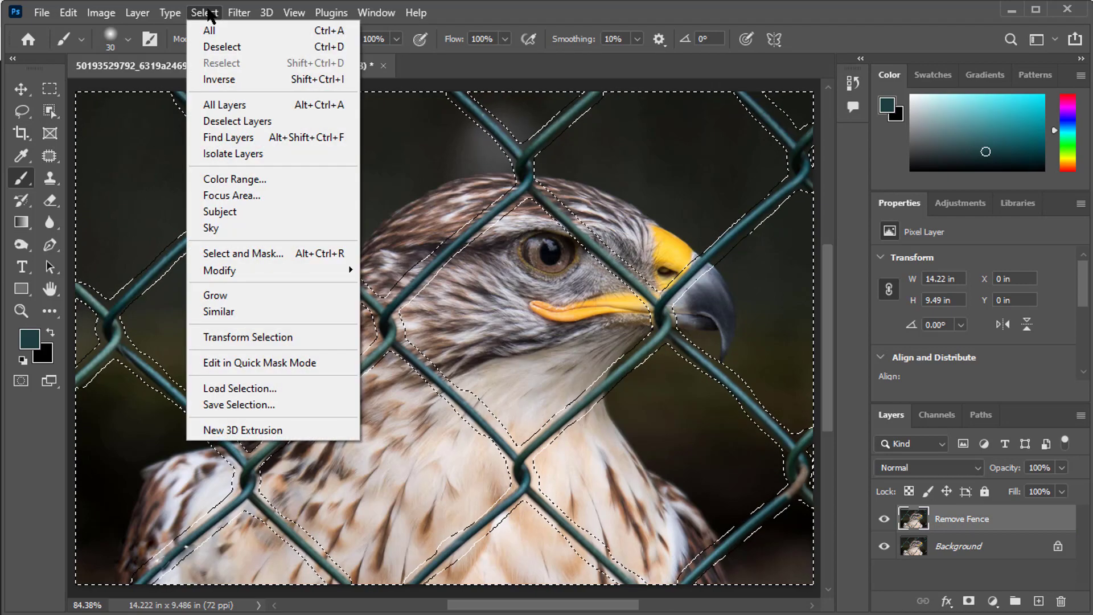
pyautogui.click(224, 79)
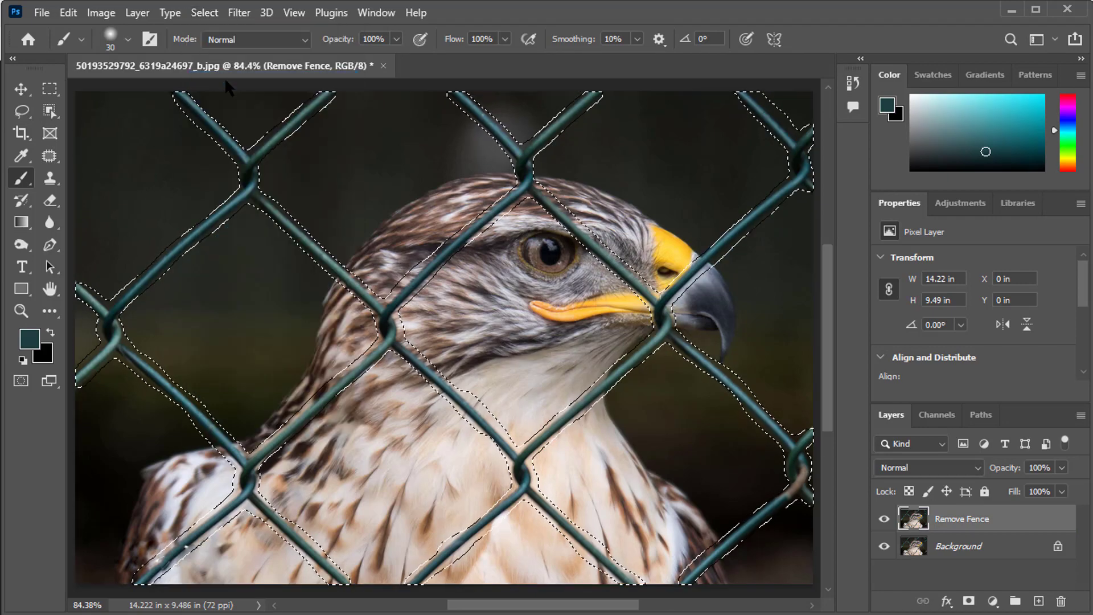
# Step: Expand the fence selection by 2 pixels
pyautogui.click(213, 13)
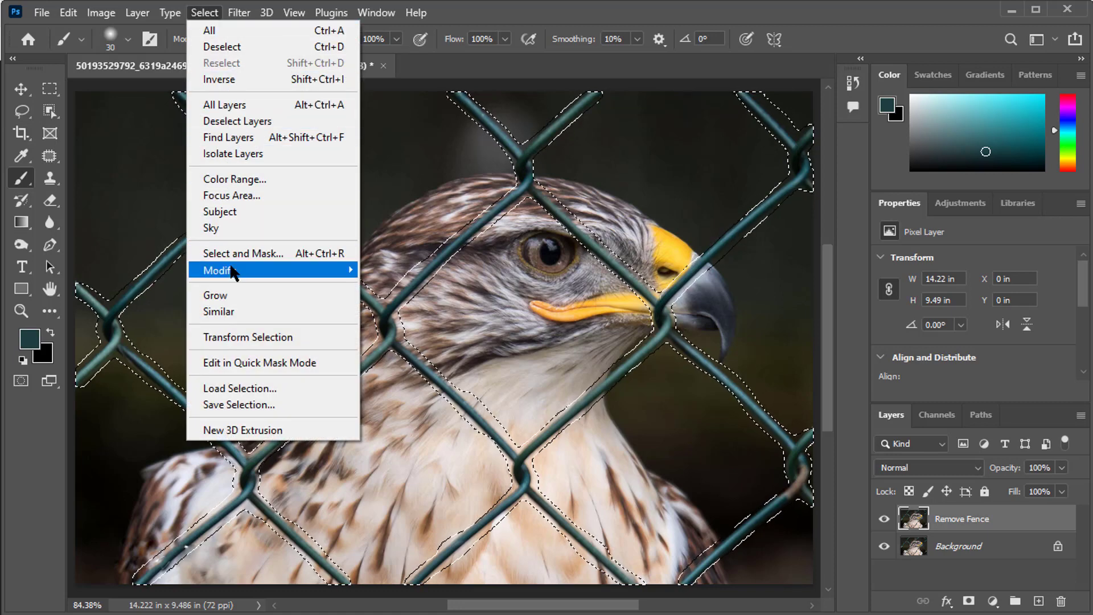
pyautogui.moveTo(239, 271)
pyautogui.click(393, 307)
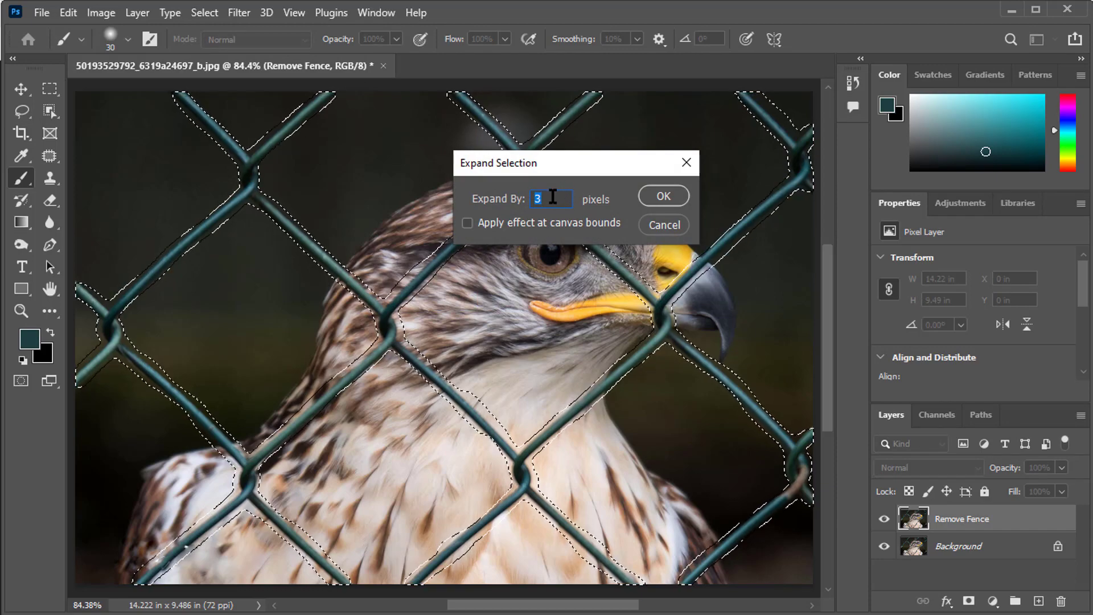
pyautogui.write('2')
pyautogui.click(664, 196)
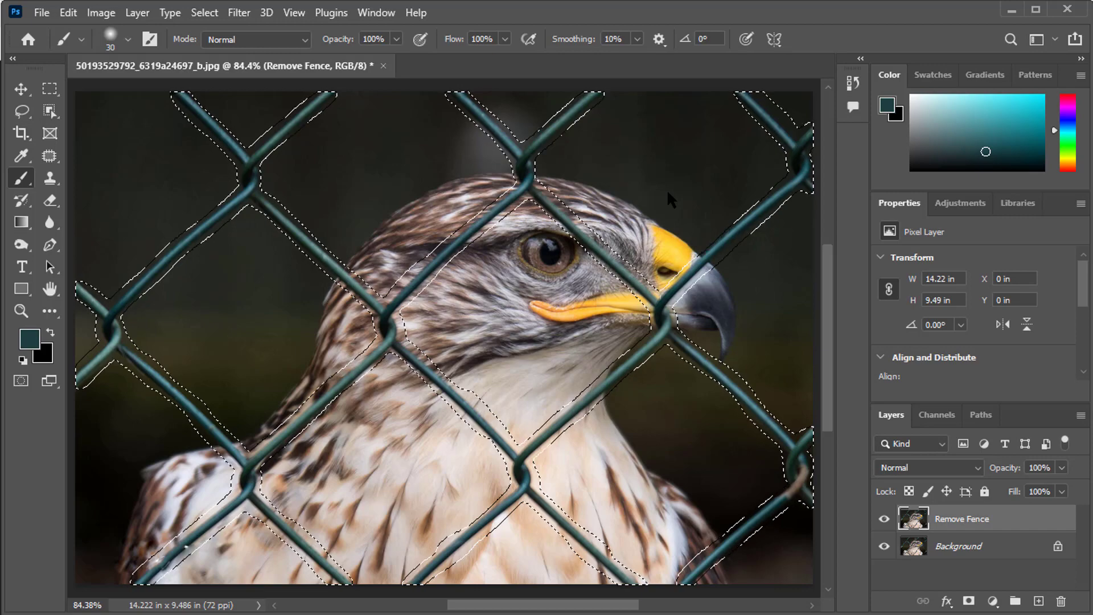
# Step: Fill the fence selection with Content-Aware contents in Normal mode at 100% opacity, and deselect it
pyautogui.click(70, 12)
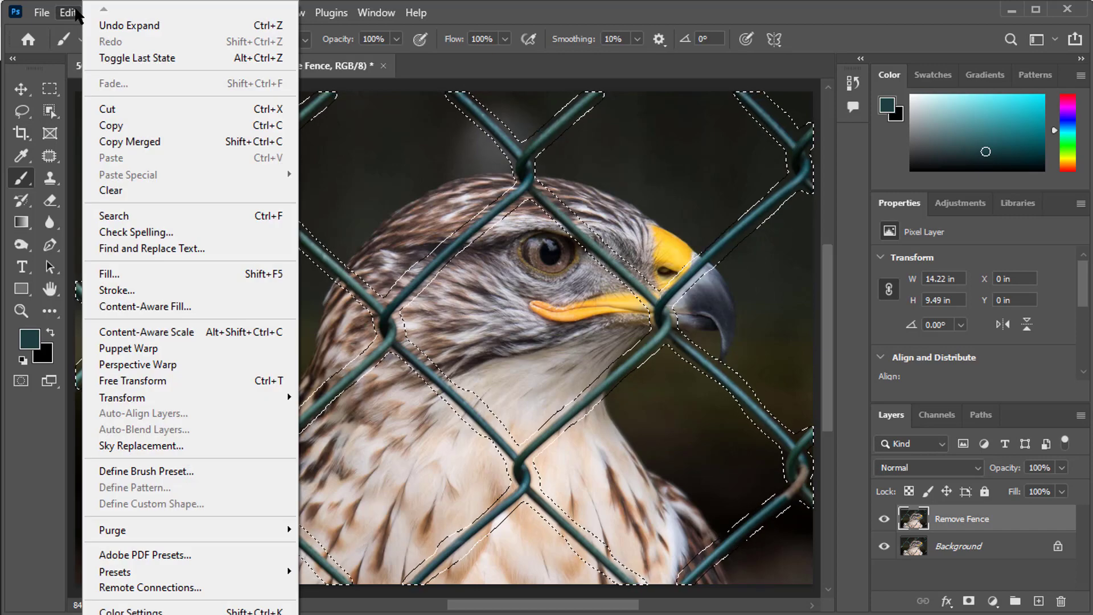
pyautogui.click(110, 274)
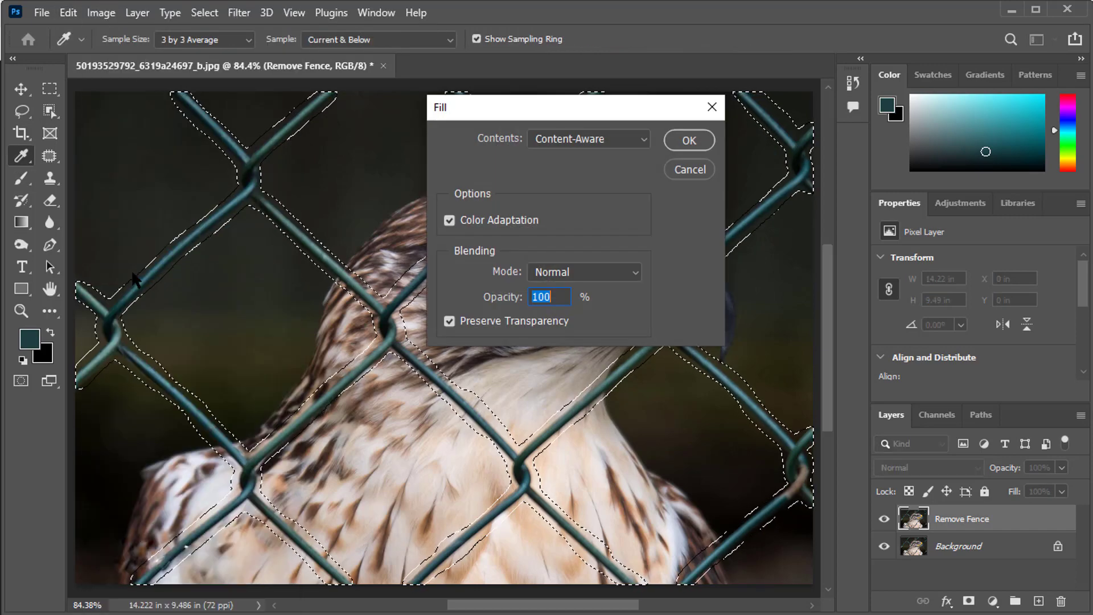
pyautogui.click(578, 142)
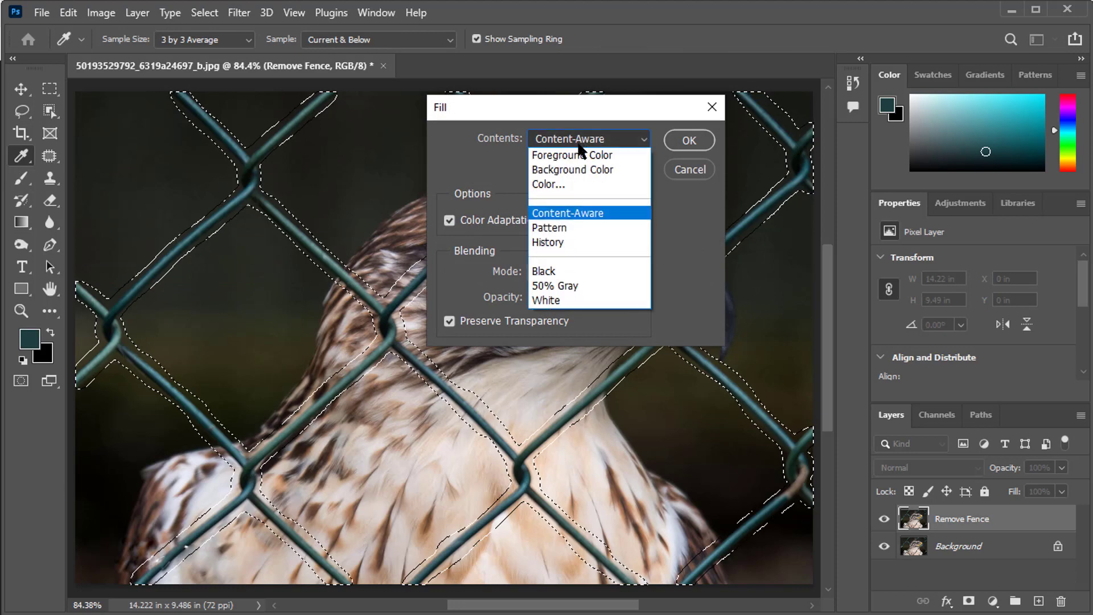
pyautogui.click(564, 214)
pyautogui.click(563, 272)
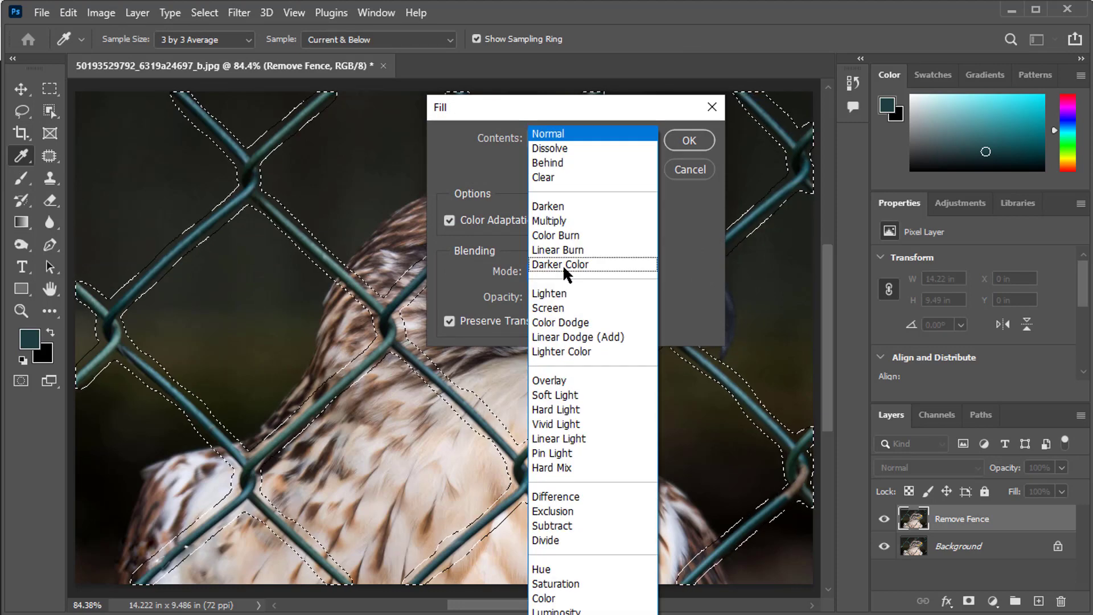
pyautogui.click(567, 139)
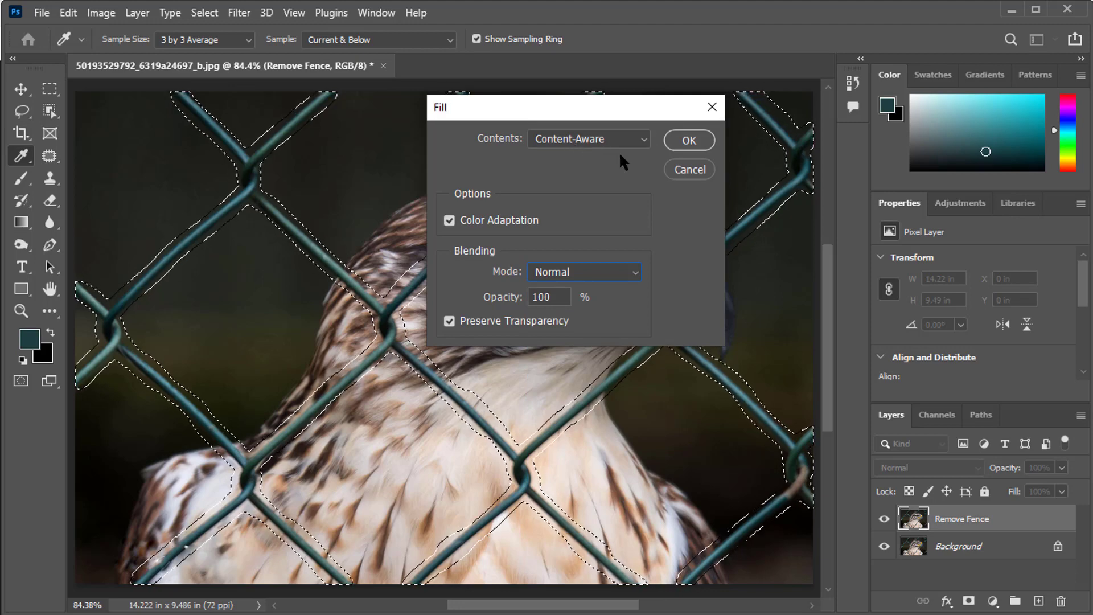
pyautogui.click(690, 142)
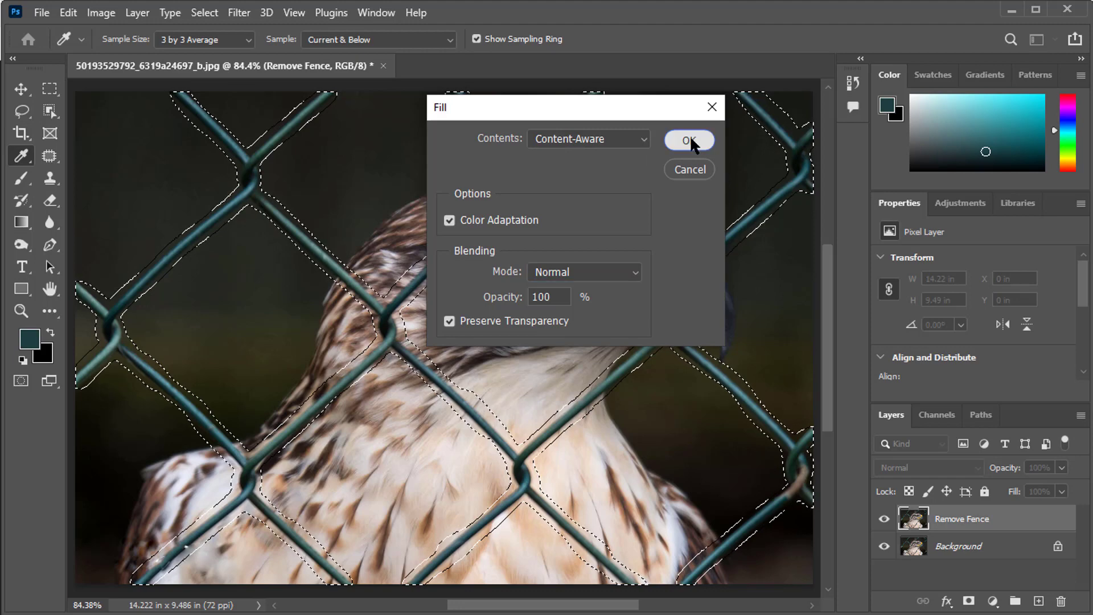
pyautogui.press('b')
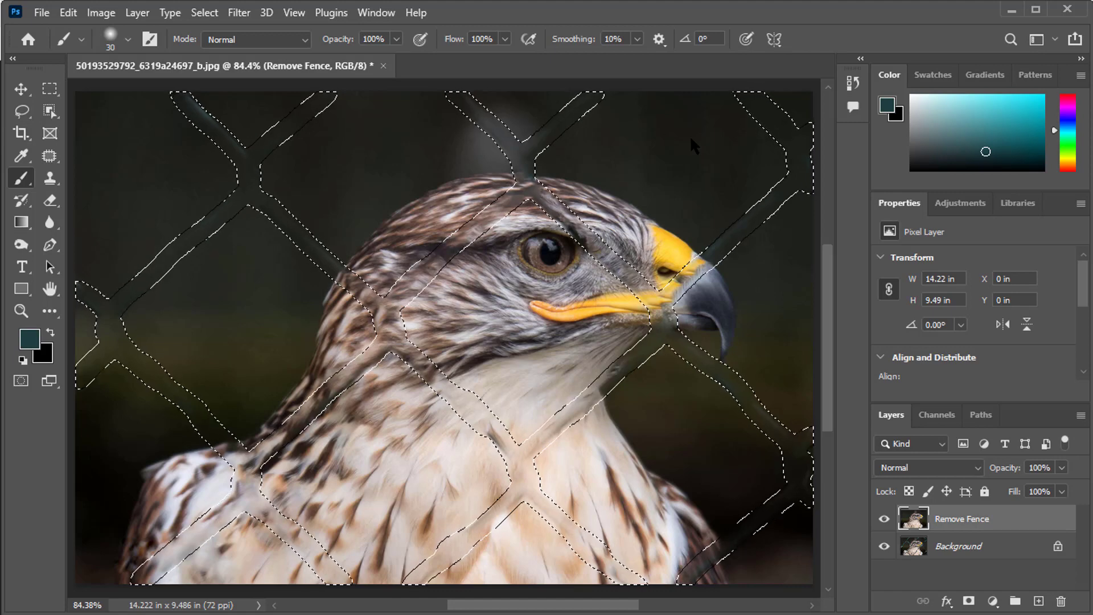
pyautogui.click(203, 12)
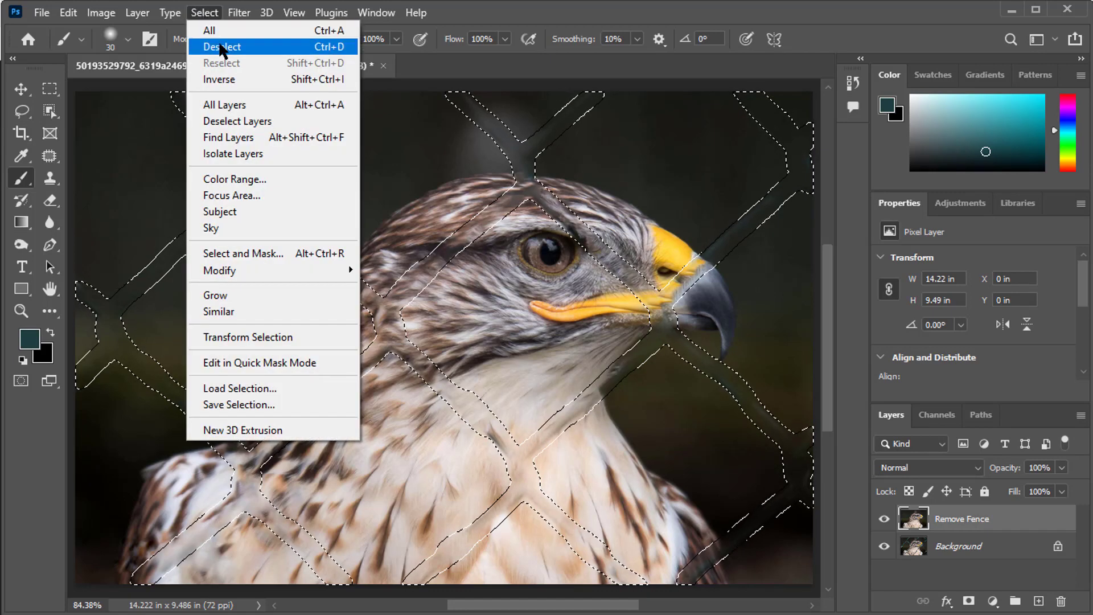
pyautogui.click(222, 47)
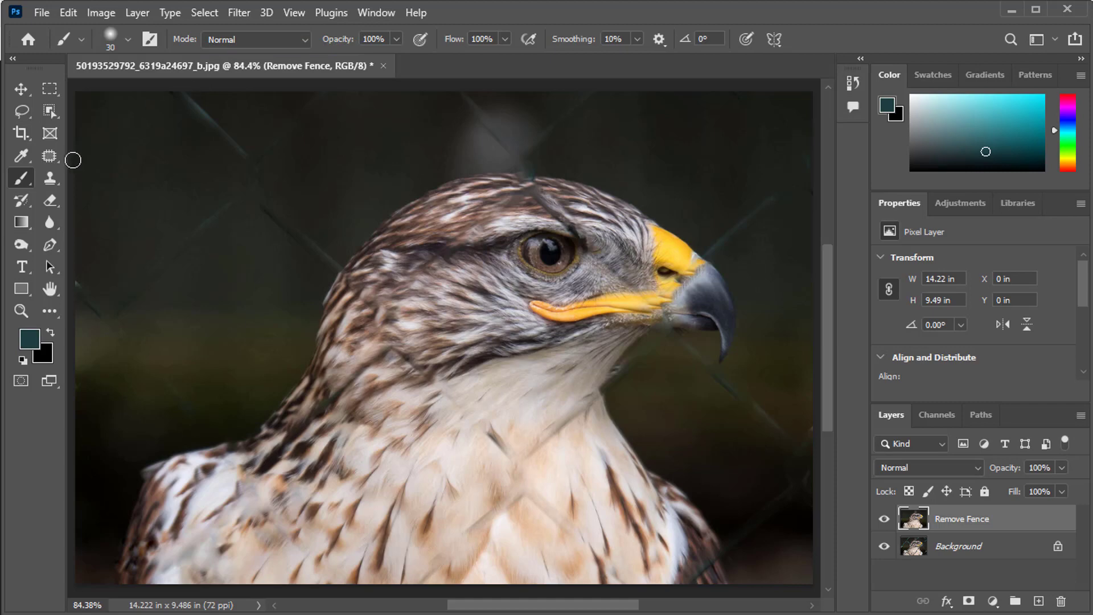
# Step: Remove the leftover wire traces from the dark background behind the hawk's head and back with the Spot Healing Brush
pyautogui.click(51, 163)
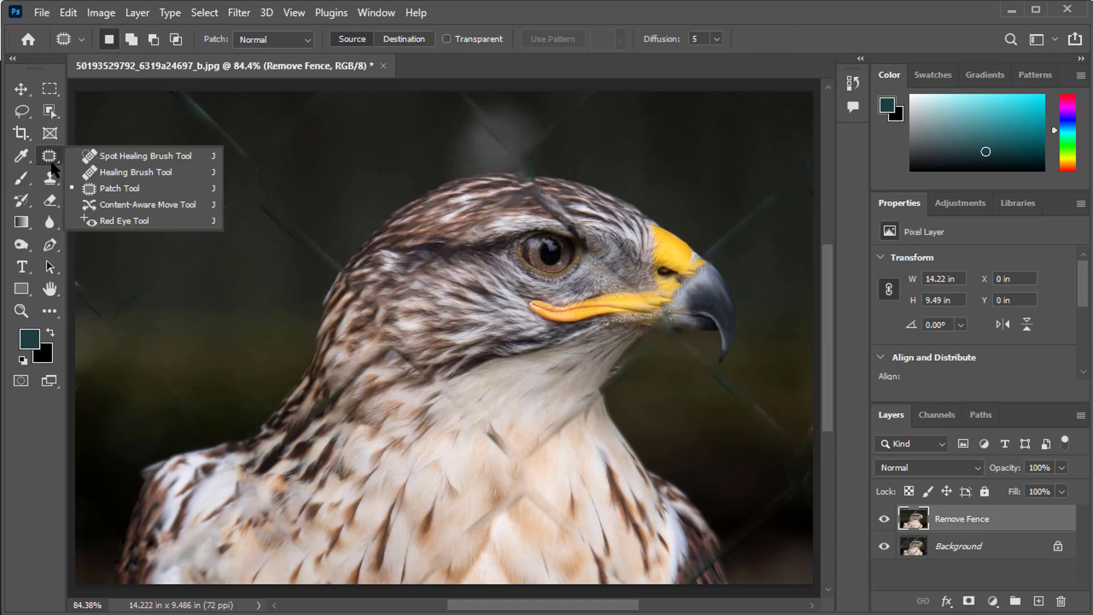
pyautogui.click(111, 155)
pyautogui.moveTo(179, 100)
pyautogui.mouseDown()
pyautogui.moveTo(224, 134)
pyautogui.moveTo(275, 129)
pyautogui.moveTo(322, 96)
pyautogui.mouseUp()
pyautogui.moveTo(249, 158)
pyautogui.mouseDown()
pyautogui.moveTo(215, 221)
pyautogui.moveTo(118, 308)
pyautogui.moveTo(86, 292)
pyautogui.mouseUp()
pyautogui.moveTo(147, 360); pyautogui.dragTo(189, 409)
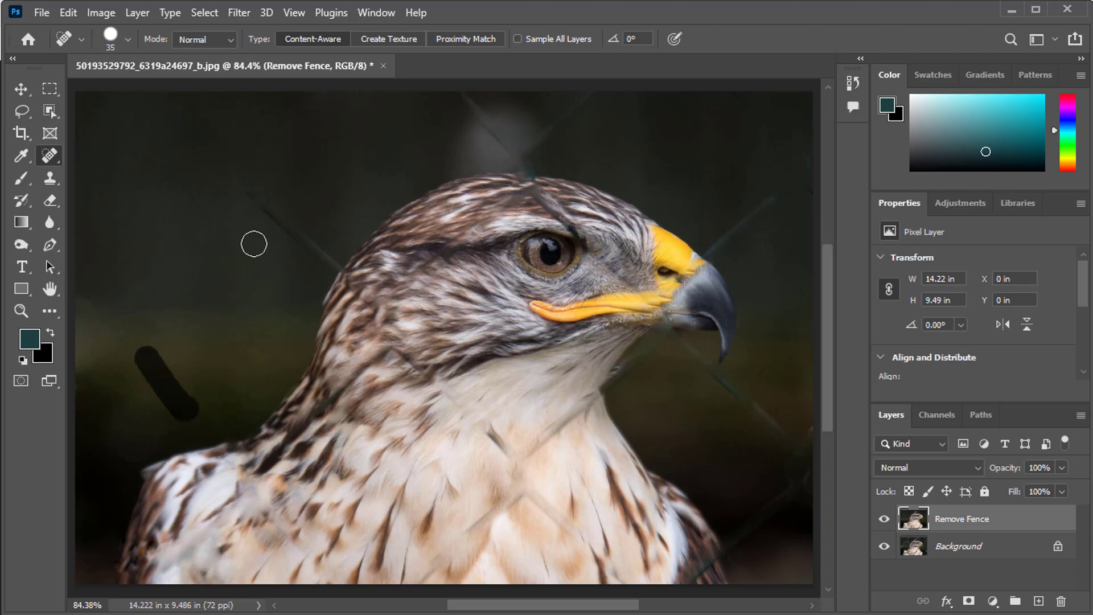
pyautogui.moveTo(242, 193); pyautogui.dragTo(337, 272)
# Step: Spot-heal the remaining fence traces in the background above the head, in front of the beak and beside the chest and wing
pyautogui.moveTo(459, 96)
pyautogui.mouseDown()
pyautogui.moveTo(504, 151)
pyautogui.moveTo(533, 159)
pyautogui.moveTo(544, 135)
pyautogui.moveTo(605, 94)
pyautogui.mouseUp()
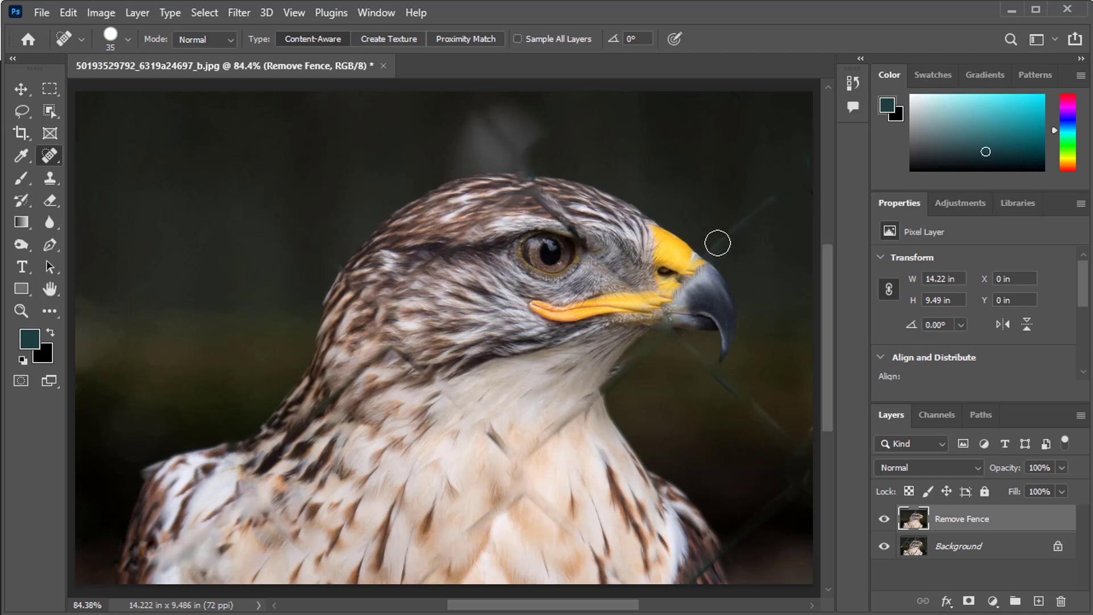
pyautogui.moveTo(528, 160)
pyautogui.mouseDown()
pyautogui.moveTo(463, 94)
pyautogui.moveTo(597, 98)
pyautogui.mouseUp()
pyautogui.moveTo(486, 122); pyautogui.dragTo(496, 127)
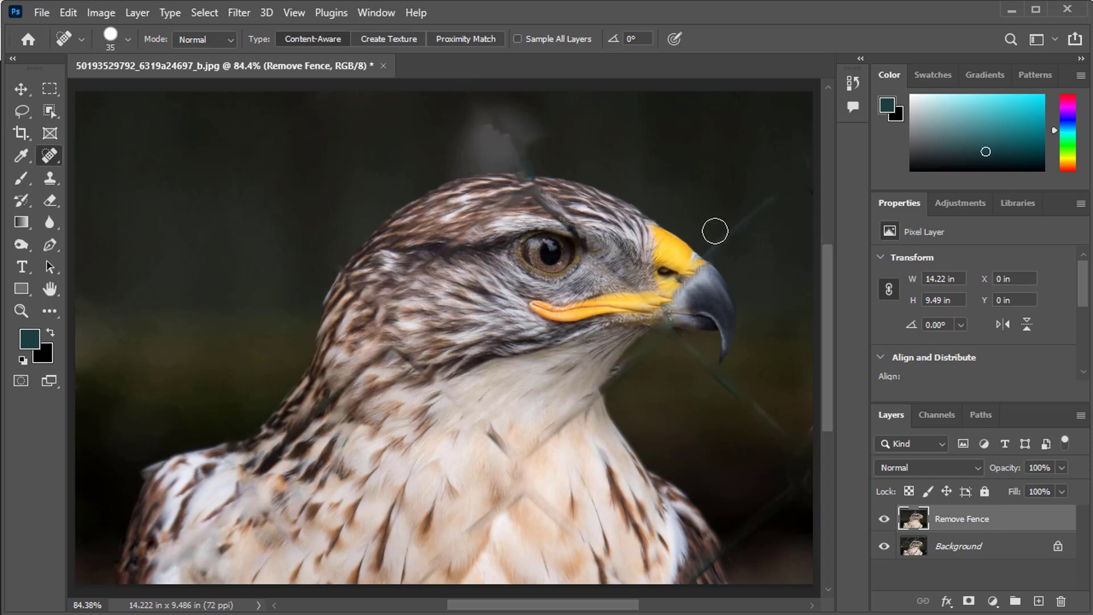
pyautogui.moveTo(716, 242); pyautogui.dragTo(776, 193)
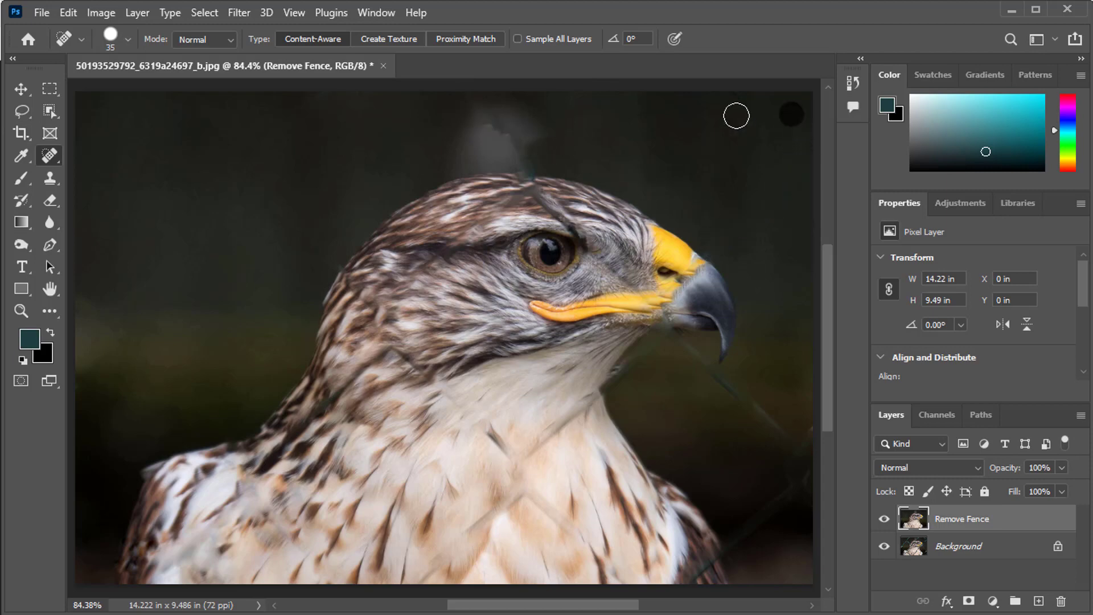
pyautogui.moveTo(679, 340)
pyautogui.mouseDown()
pyautogui.moveTo(798, 448)
pyautogui.moveTo(823, 430)
pyautogui.moveTo(794, 484)
pyautogui.moveTo(790, 471)
pyautogui.moveTo(764, 507)
pyautogui.mouseUp()
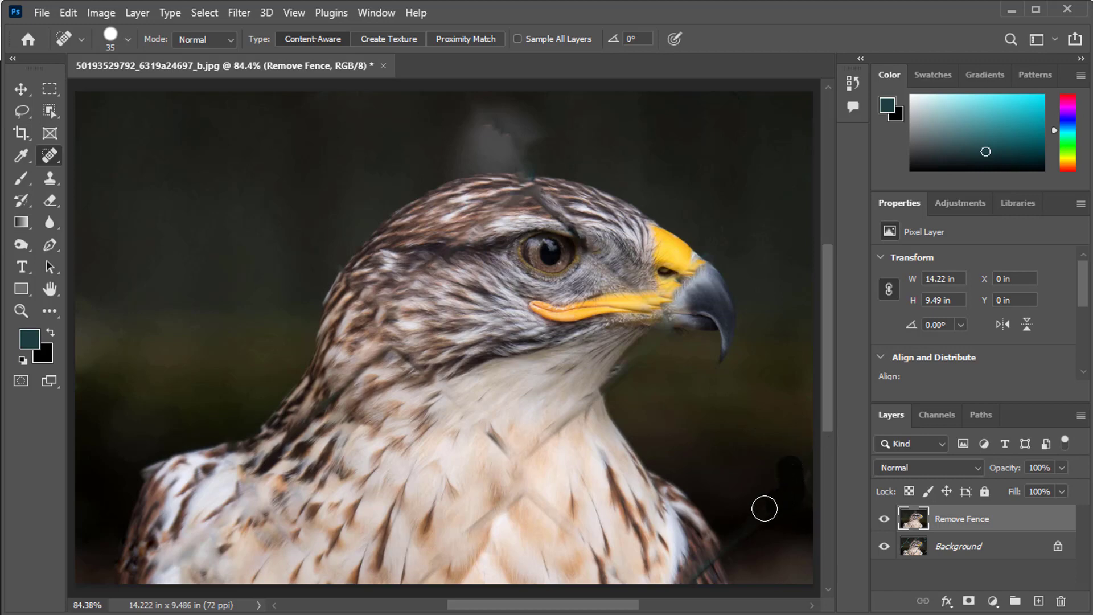
pyautogui.moveTo(800, 470); pyautogui.dragTo(809, 513)
pyautogui.moveTo(742, 540); pyautogui.dragTo(757, 554)
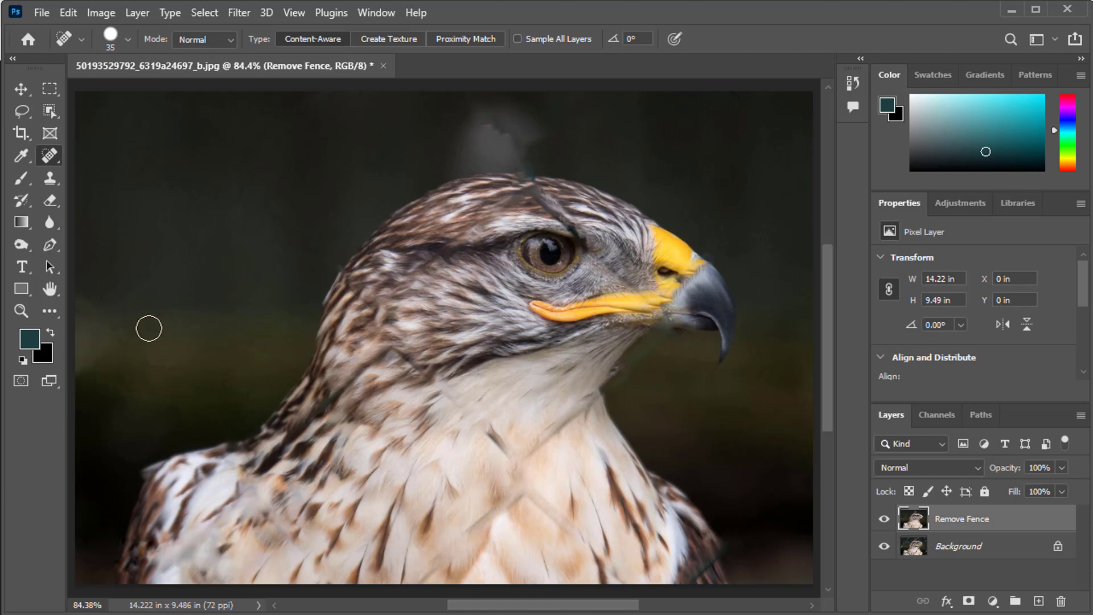
# Step: Patch the blotchy background above the hawk's head and in the photo's upper right area with clean background using the Patch Tool
pyautogui.rightClick(50, 155)
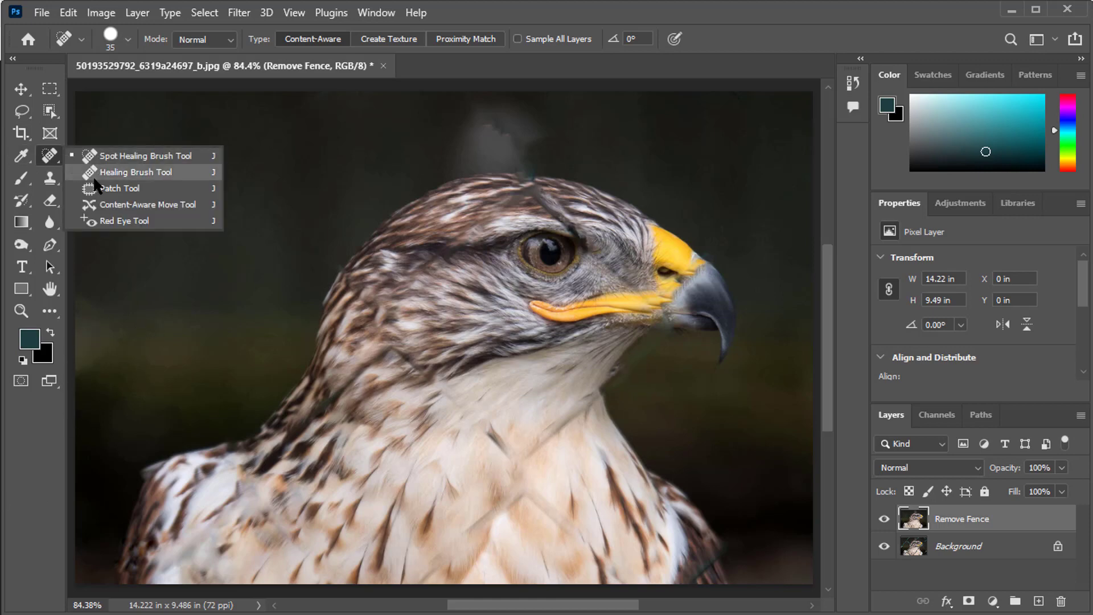
pyautogui.click(159, 189)
pyautogui.moveTo(461, 146)
pyautogui.mouseDown()
pyautogui.moveTo(488, 165)
pyautogui.moveTo(558, 167)
pyautogui.moveTo(464, 114)
pyautogui.moveTo(462, 146)
pyautogui.moveTo(367, 146)
pyautogui.mouseUp()
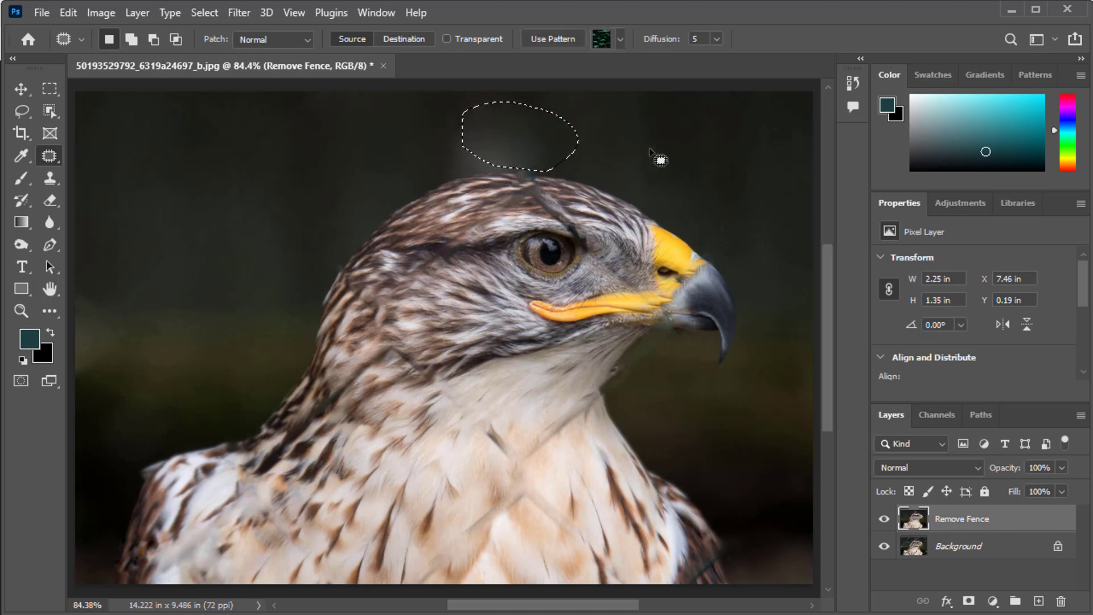
pyautogui.moveTo(660, 154)
pyautogui.mouseDown()
pyautogui.moveTo(814, 217)
pyautogui.moveTo(746, 123)
pyautogui.moveTo(652, 129)
pyautogui.mouseUp()
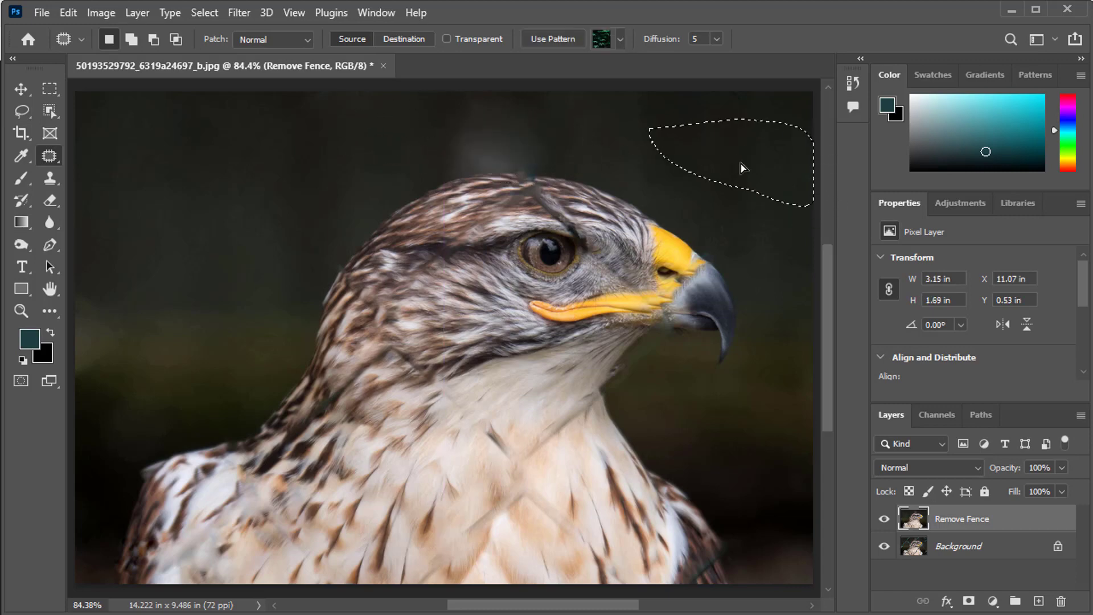
pyautogui.moveTo(751, 191); pyautogui.dragTo(751, 191)
# Step: Patch the background below the beak and along the photo's lower right edge, plus the wire trace across the wing's edge
pyautogui.moveTo(624, 357); pyautogui.dragTo(617, 371)
pyautogui.moveTo(662, 357)
pyautogui.mouseDown()
pyautogui.moveTo(629, 353)
pyautogui.moveTo(663, 391)
pyautogui.mouseUp()
pyautogui.click(778, 470)
pyautogui.moveTo(779, 469)
pyautogui.mouseDown()
pyautogui.moveTo(832, 516)
pyautogui.moveTo(791, 453)
pyautogui.moveTo(778, 475)
pyautogui.mouseUp()
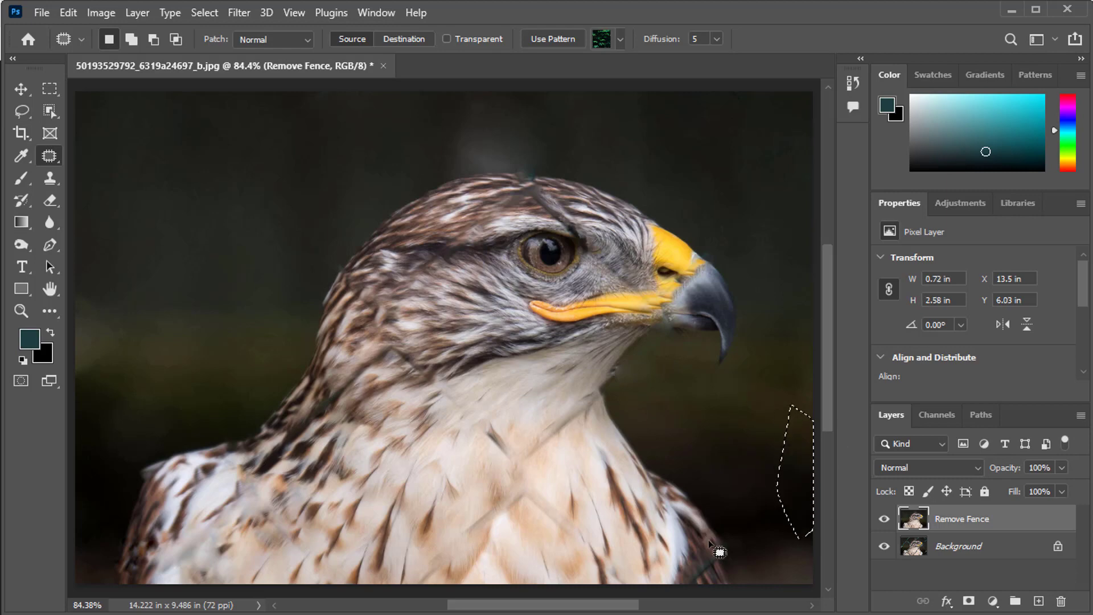
pyautogui.moveTo(723, 531)
pyautogui.mouseDown()
pyautogui.moveTo(731, 560)
pyautogui.moveTo(754, 525)
pyautogui.moveTo(729, 528)
pyautogui.moveTo(761, 489)
pyautogui.mouseUp()
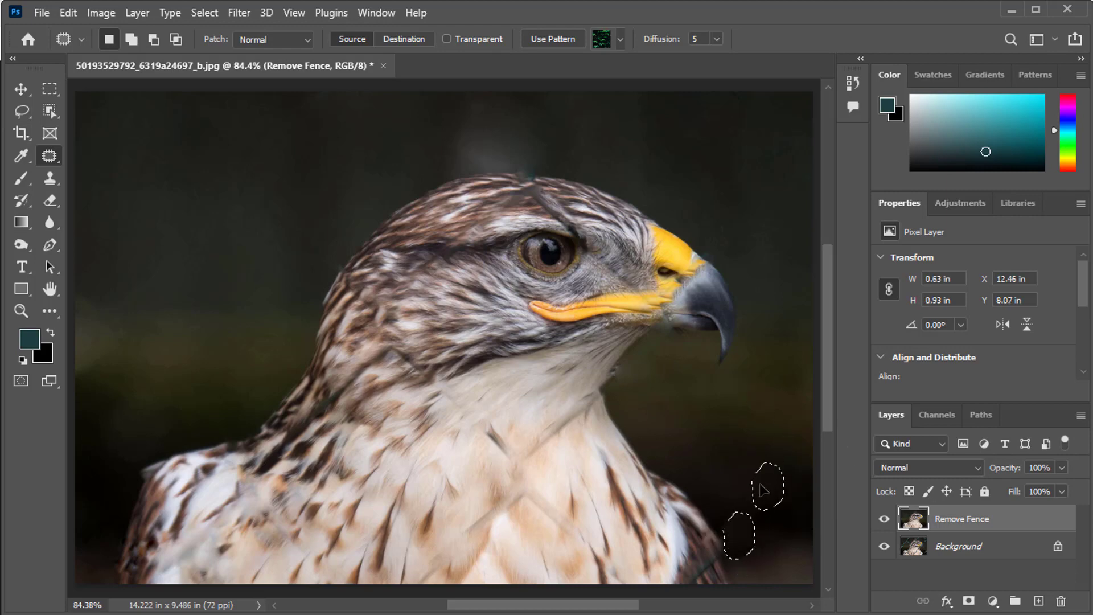
pyautogui.moveTo(720, 571)
pyautogui.mouseDown()
pyautogui.moveTo(692, 585)
pyautogui.moveTo(680, 580)
pyautogui.moveTo(724, 553)
pyautogui.mouseUp()
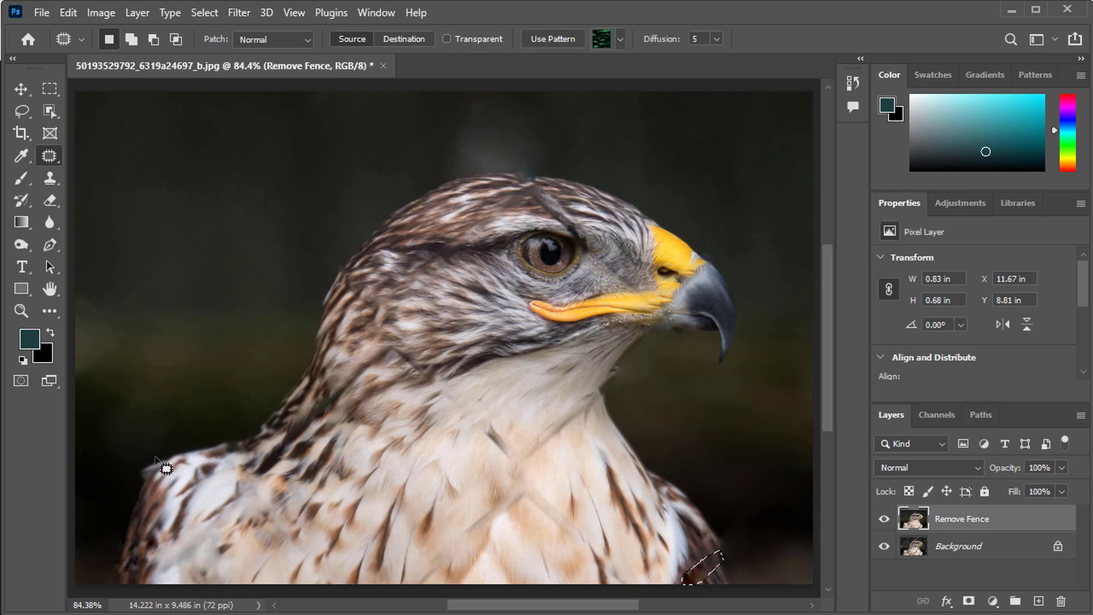
# Step: Patch the diagonal wire traces across the hawk's neck, throat and chest with matching feathers
pyautogui.moveTo(389, 355); pyautogui.dragTo(389, 354)
pyautogui.moveTo(430, 396)
pyautogui.mouseDown()
pyautogui.moveTo(516, 464)
pyautogui.moveTo(516, 433)
pyautogui.moveTo(468, 384)
pyautogui.moveTo(401, 339)
pyautogui.moveTo(382, 347)
pyautogui.moveTo(459, 421)
pyautogui.mouseUp()
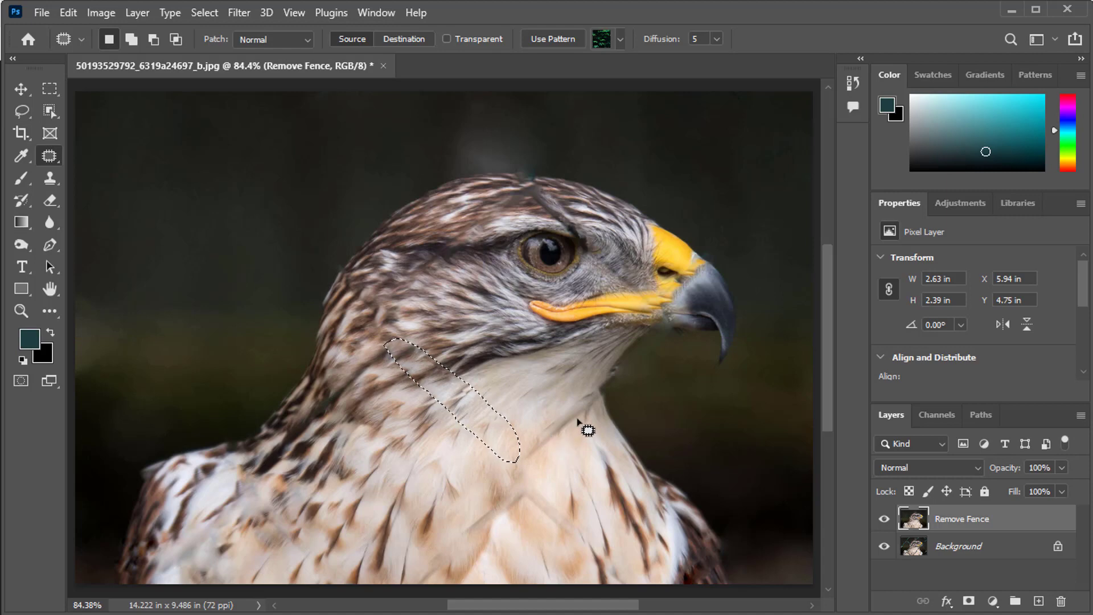
pyautogui.moveTo(594, 410)
pyautogui.mouseDown()
pyautogui.moveTo(509, 465)
pyautogui.moveTo(553, 411)
pyautogui.moveTo(575, 392)
pyautogui.moveTo(585, 397)
pyautogui.moveTo(501, 529)
pyautogui.mouseUp()
pyautogui.hotkey('ctrl', 'd')
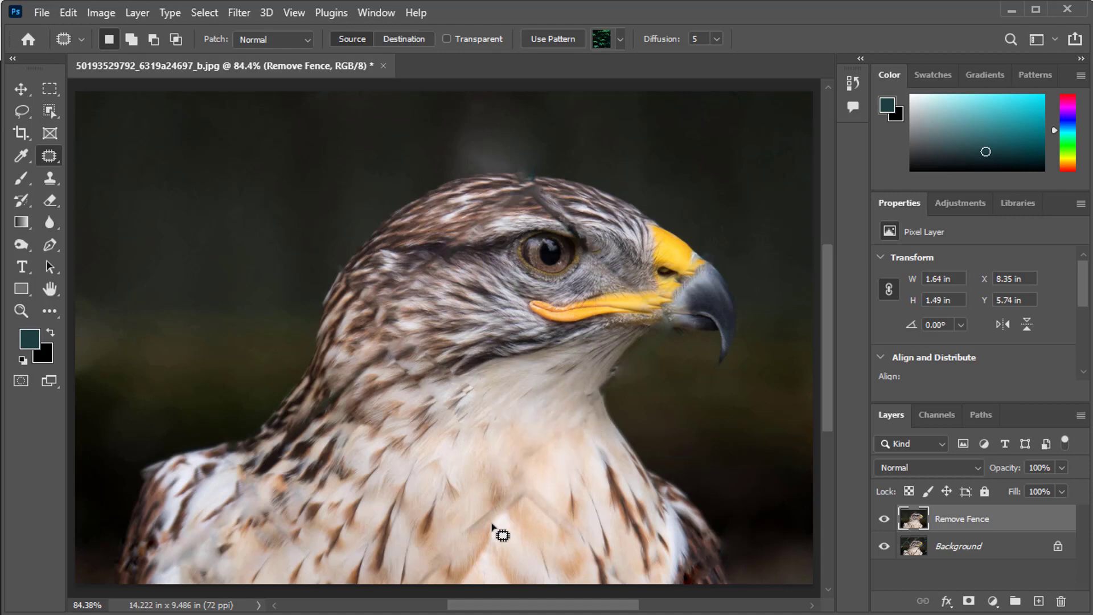
pyautogui.moveTo(428, 583)
pyautogui.mouseDown()
pyautogui.moveTo(411, 564)
pyautogui.moveTo(470, 508)
pyautogui.moveTo(533, 477)
pyautogui.mouseUp()
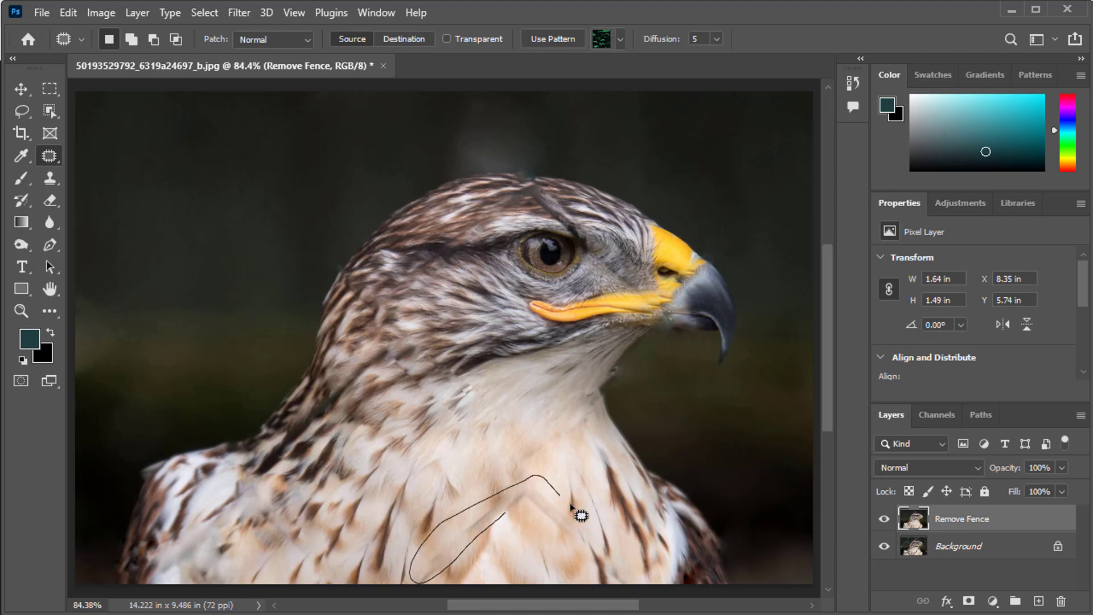
pyautogui.moveTo(573, 507)
pyautogui.mouseDown()
pyautogui.moveTo(599, 548)
pyautogui.moveTo(507, 514)
pyautogui.mouseUp()
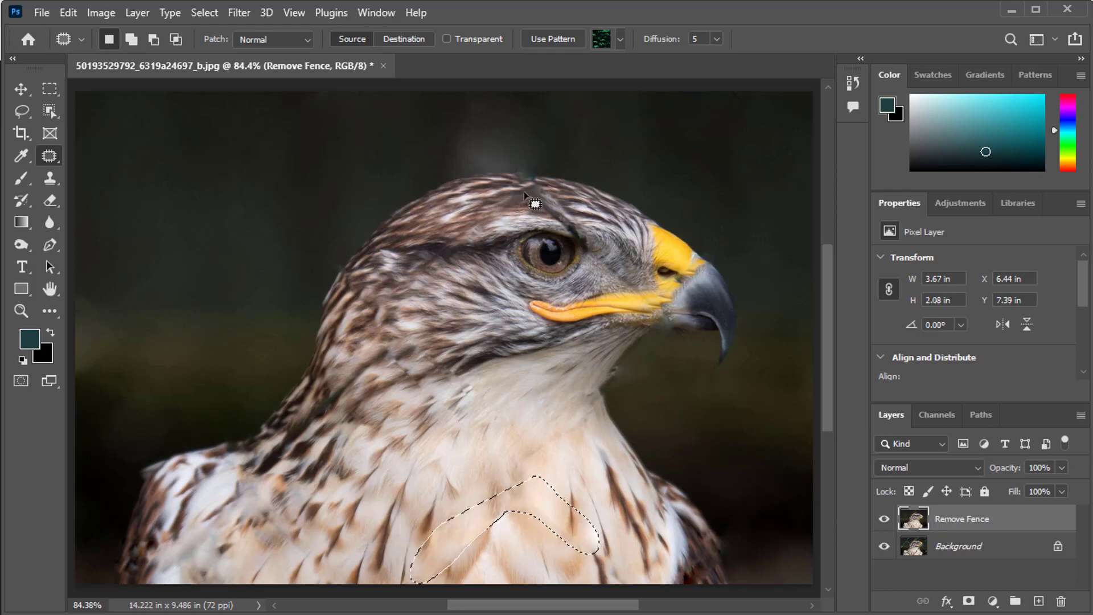
# Step: Patch the fence traces above and behind the eye, on the cheek and along the crown, and clear the selection
pyautogui.moveTo(524, 194)
pyautogui.mouseDown()
pyautogui.moveTo(550, 221)
pyautogui.moveTo(531, 193)
pyautogui.mouseUp()
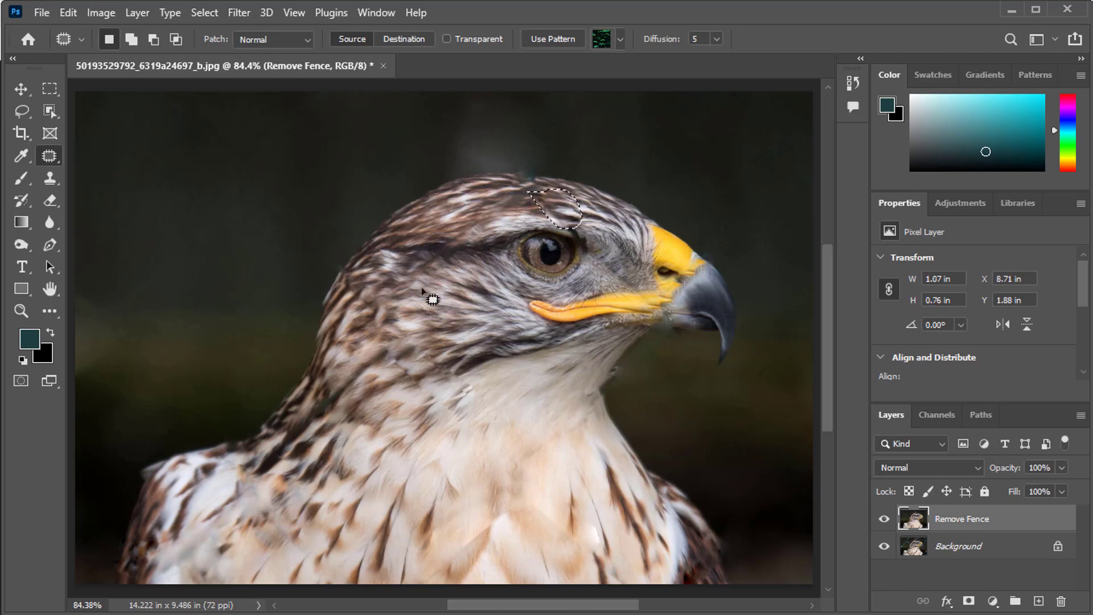
pyautogui.moveTo(475, 235)
pyautogui.mouseDown()
pyautogui.moveTo(384, 298)
pyautogui.moveTo(402, 258)
pyautogui.moveTo(484, 242)
pyautogui.mouseUp()
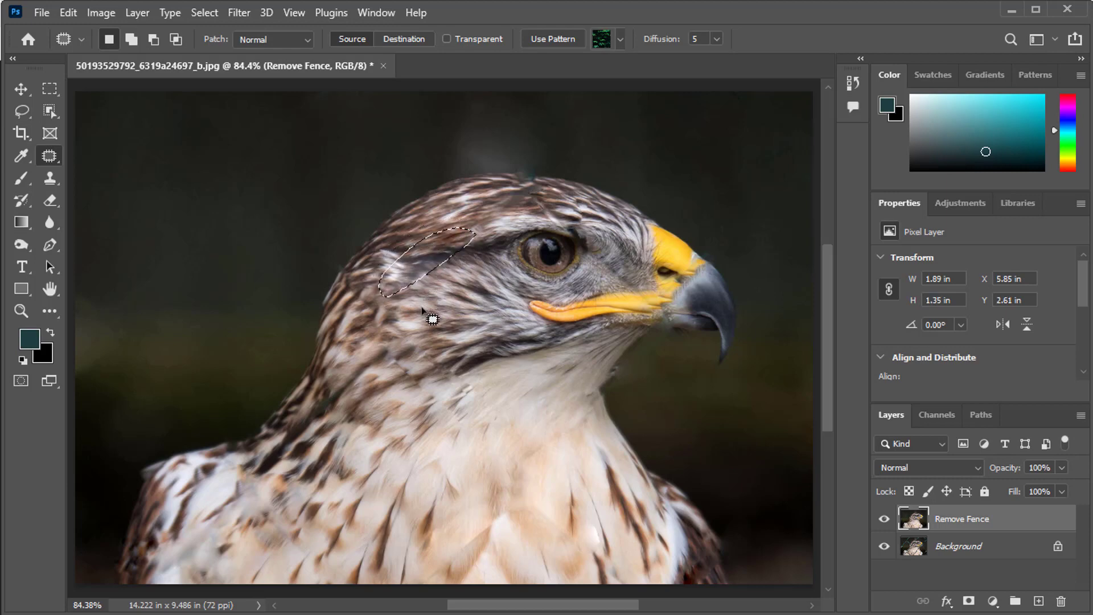
pyautogui.hotkey('ctrl', 'd')
pyautogui.moveTo(484, 377)
pyautogui.mouseDown()
pyautogui.moveTo(445, 395)
pyautogui.moveTo(451, 418)
pyautogui.moveTo(479, 375)
pyautogui.moveTo(477, 397)
pyautogui.moveTo(424, 369)
pyautogui.moveTo(434, 389)
pyautogui.moveTo(394, 379)
pyautogui.moveTo(466, 351)
pyautogui.moveTo(431, 340)
pyautogui.moveTo(457, 367)
pyautogui.mouseUp()
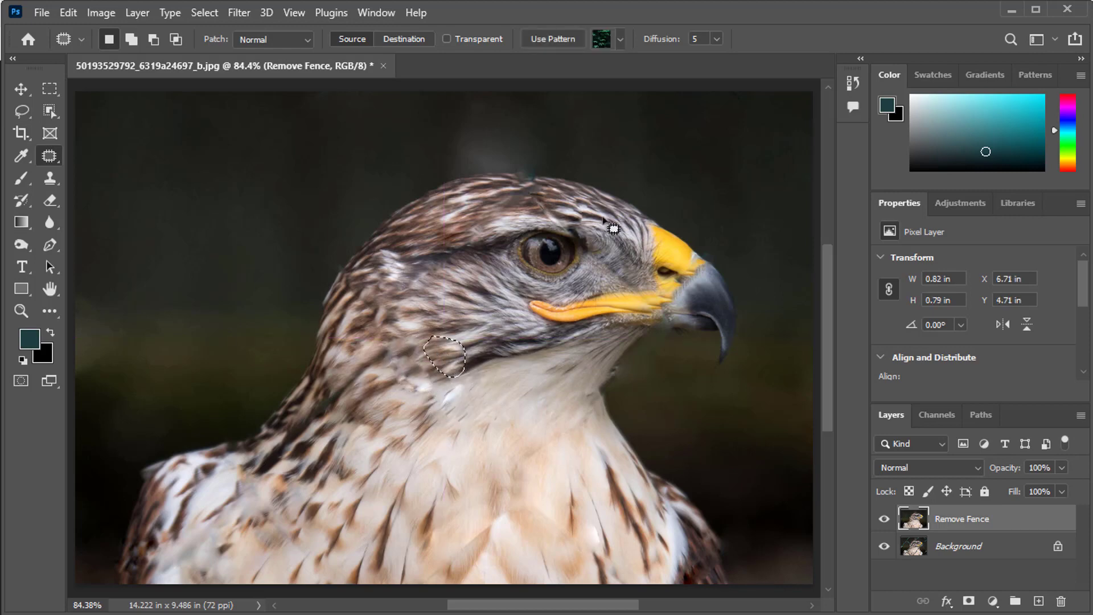
pyautogui.moveTo(542, 195)
pyautogui.mouseDown()
pyautogui.moveTo(559, 210)
pyautogui.moveTo(543, 227)
pyautogui.moveTo(542, 195)
pyautogui.mouseUp()
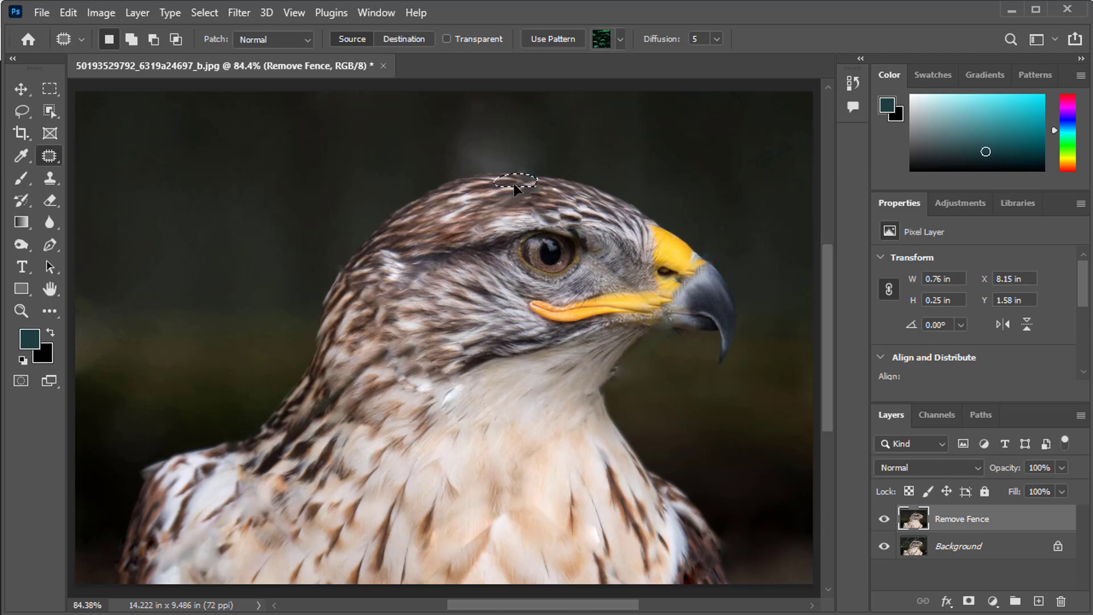
pyautogui.press('d')
pyautogui.press('v')
pyautogui.hotkey('ctrl', 'd')
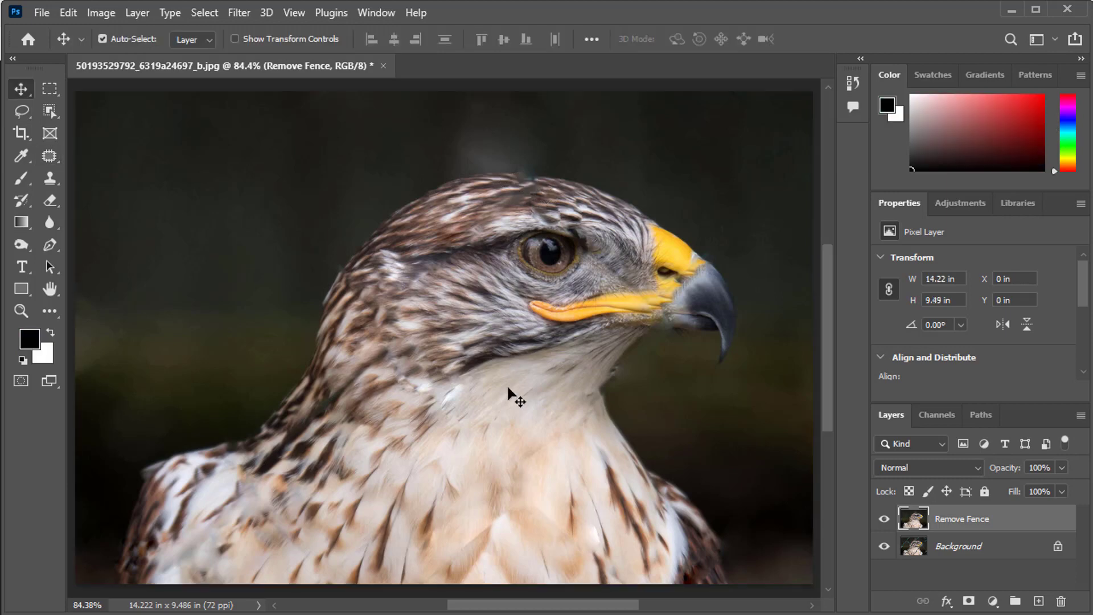
# Step: Toggle the visibility of the Remove Fence layer to compare the retouched photo with the original
pyautogui.click(885, 521)
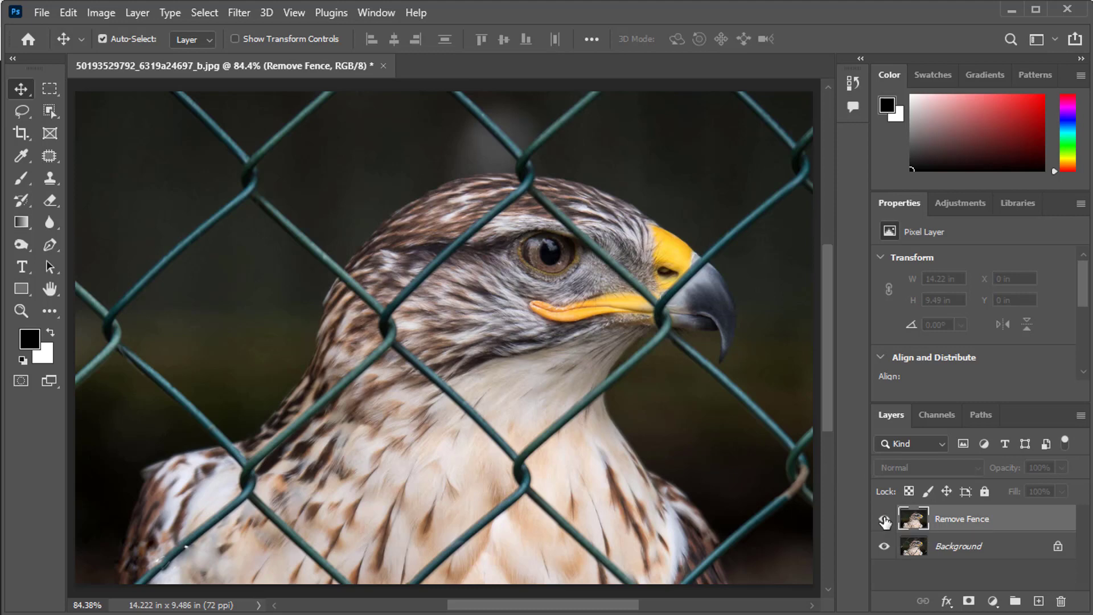
pyautogui.click(885, 520)
pyautogui.click(885, 521)
pyautogui.click(885, 520)
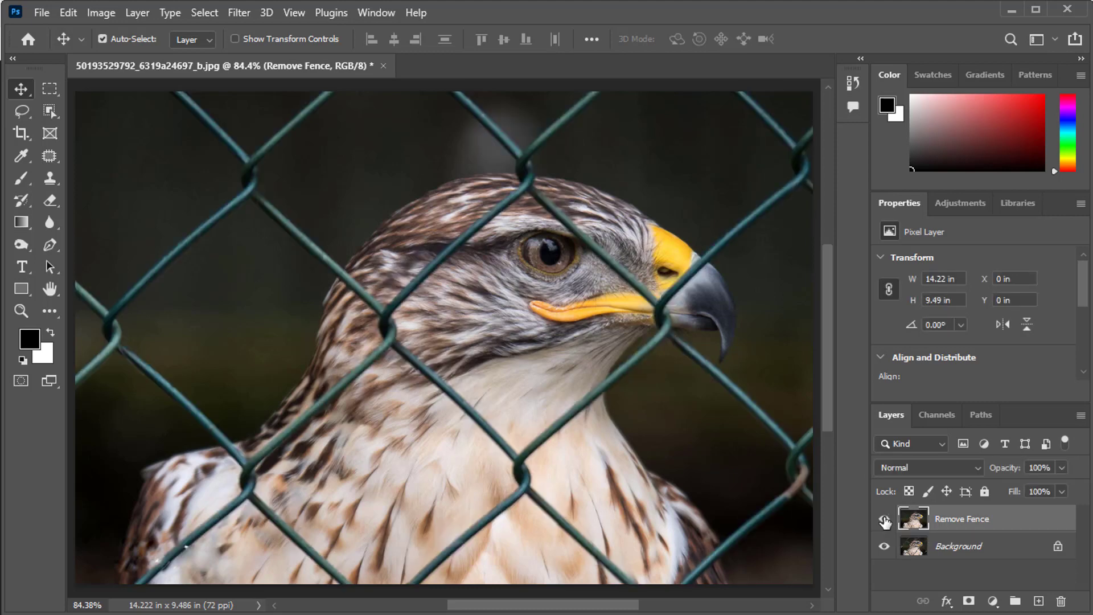